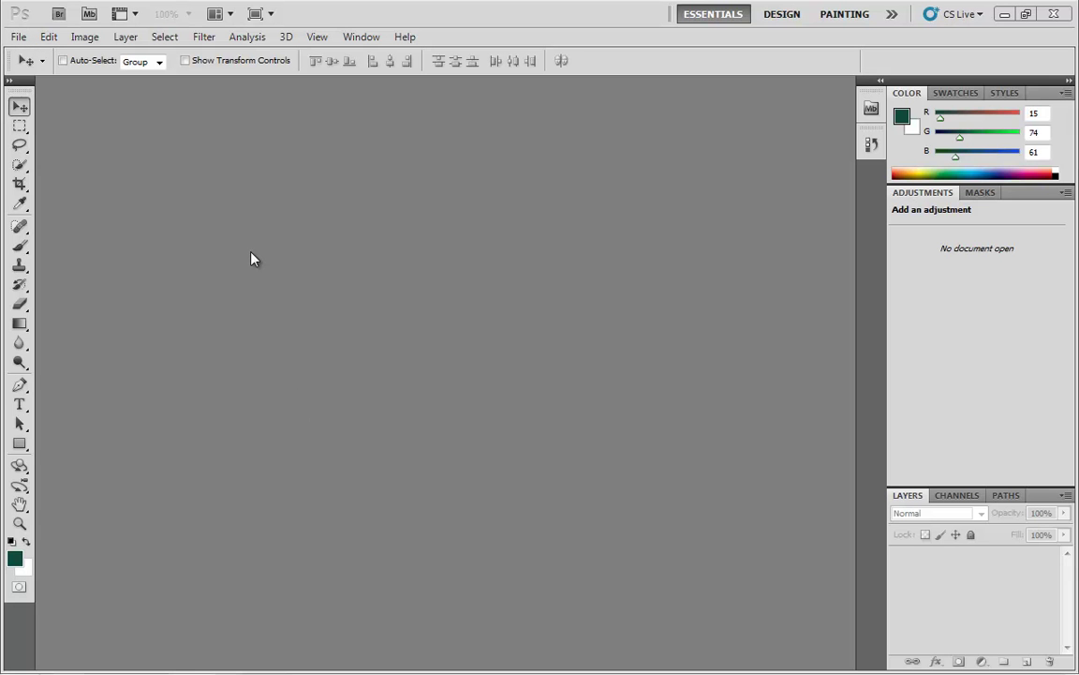
- Open Penguins.jpg from the Sample Pictures folder
click(19, 35)
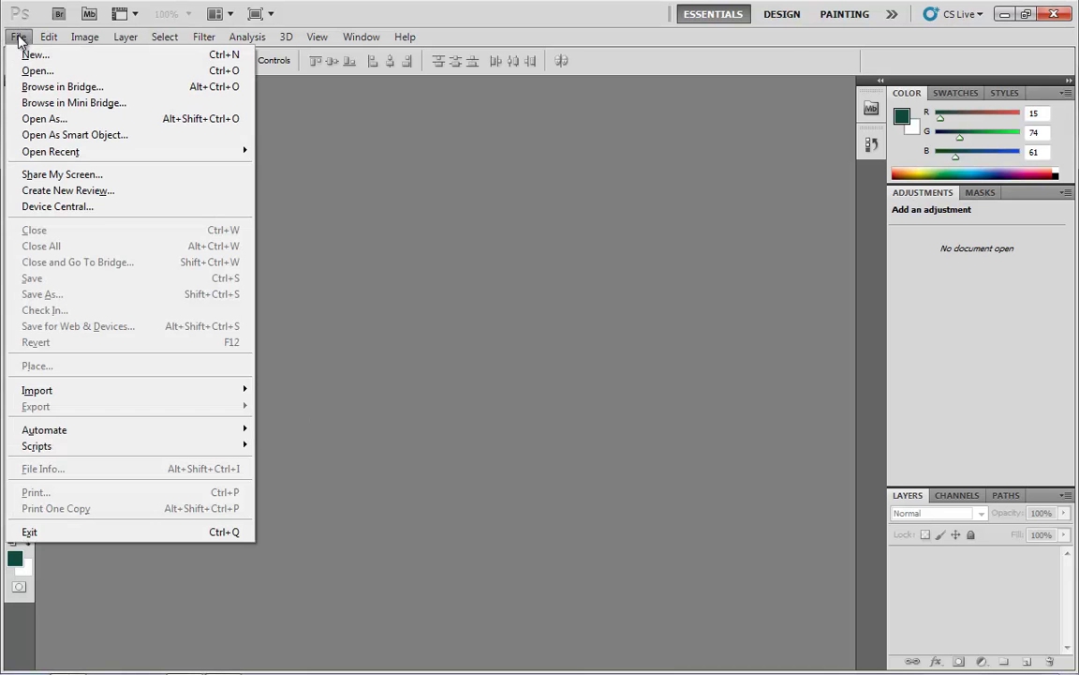
click(39, 70)
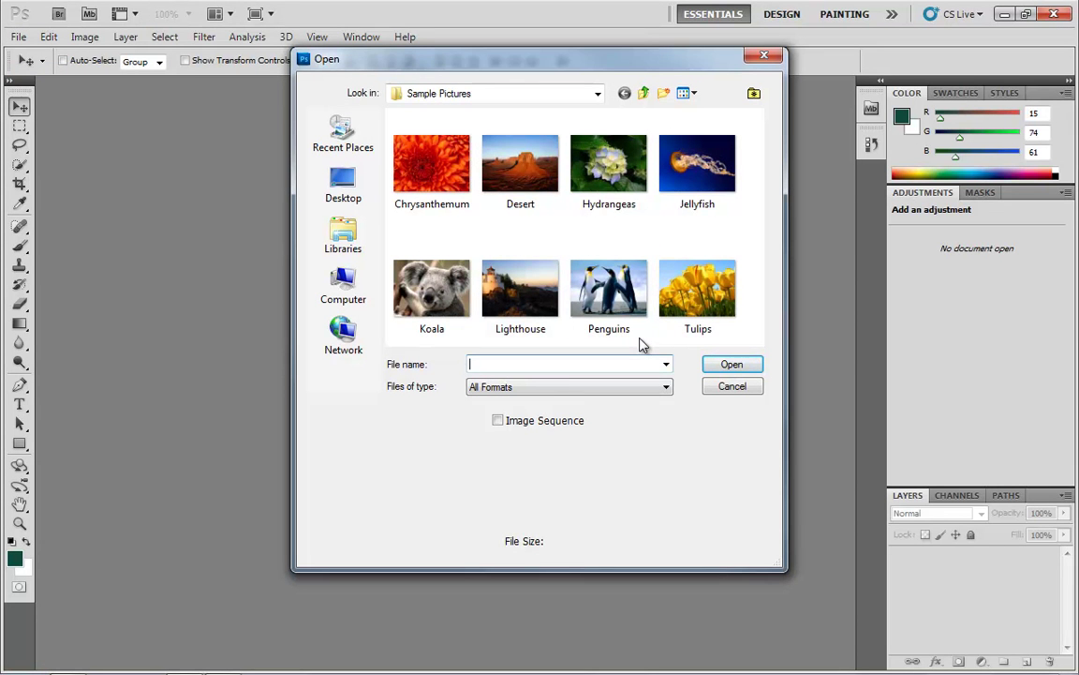
click(581, 296)
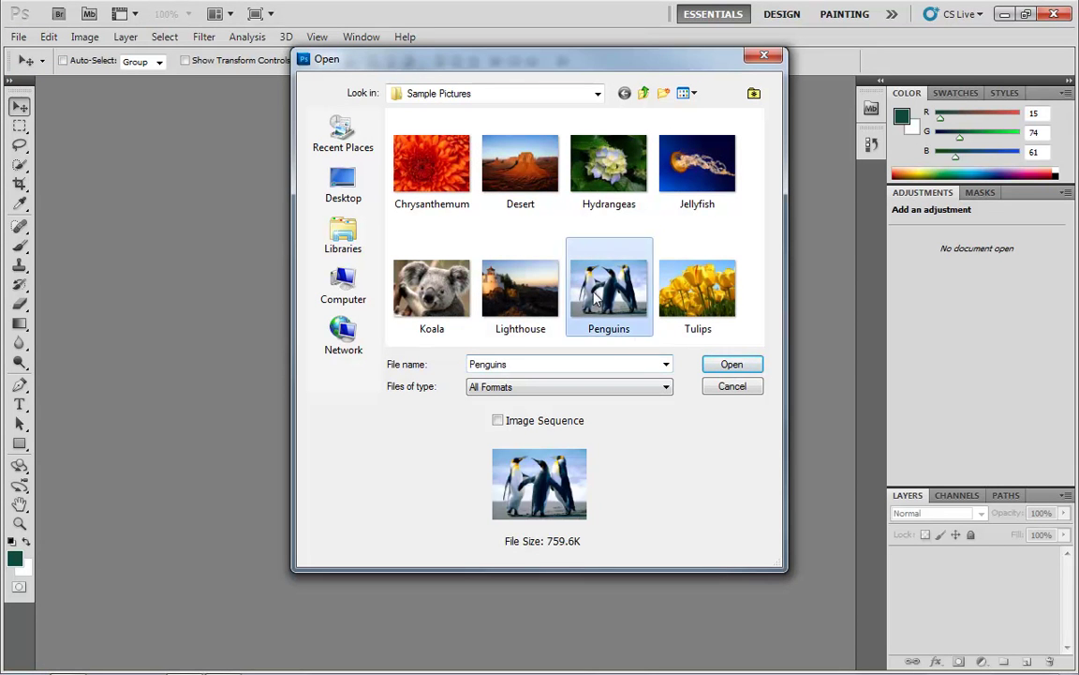
click(732, 365)
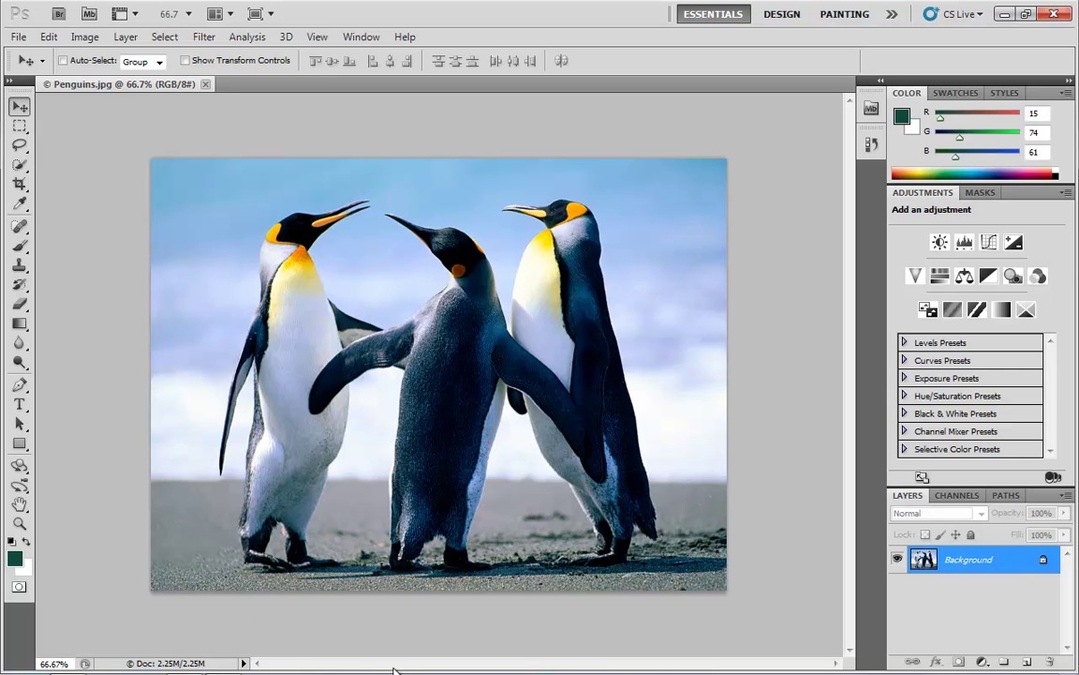
- Set the status-bar zoom field to 100%
mouse_move(888, 669)
double_click(62, 664)
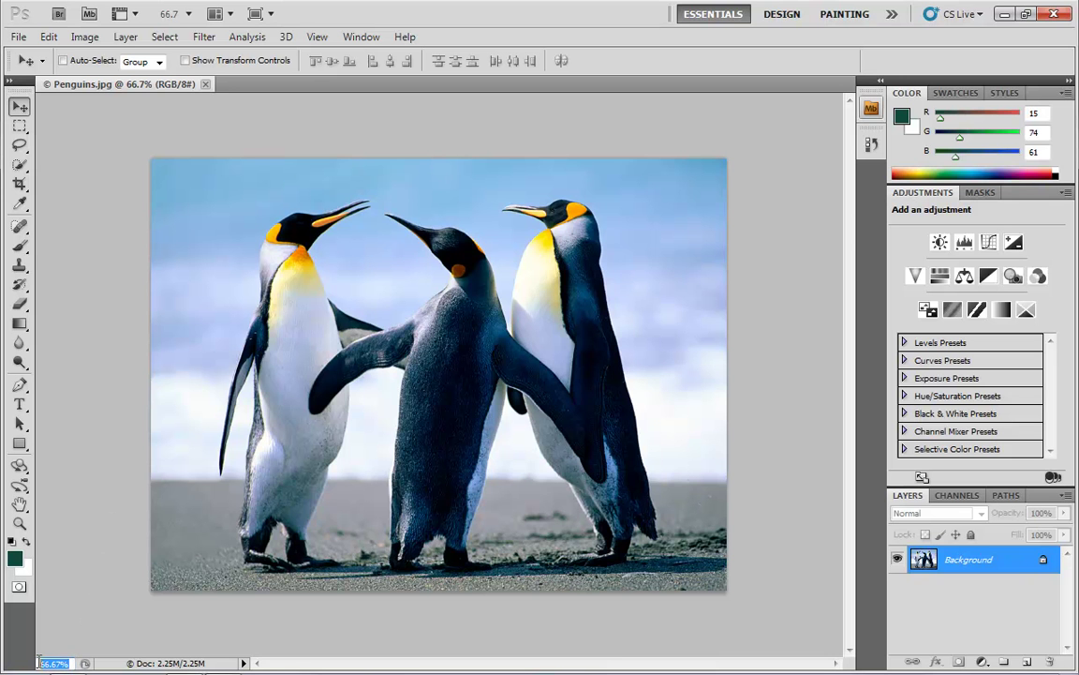
text(100)
key(Return)
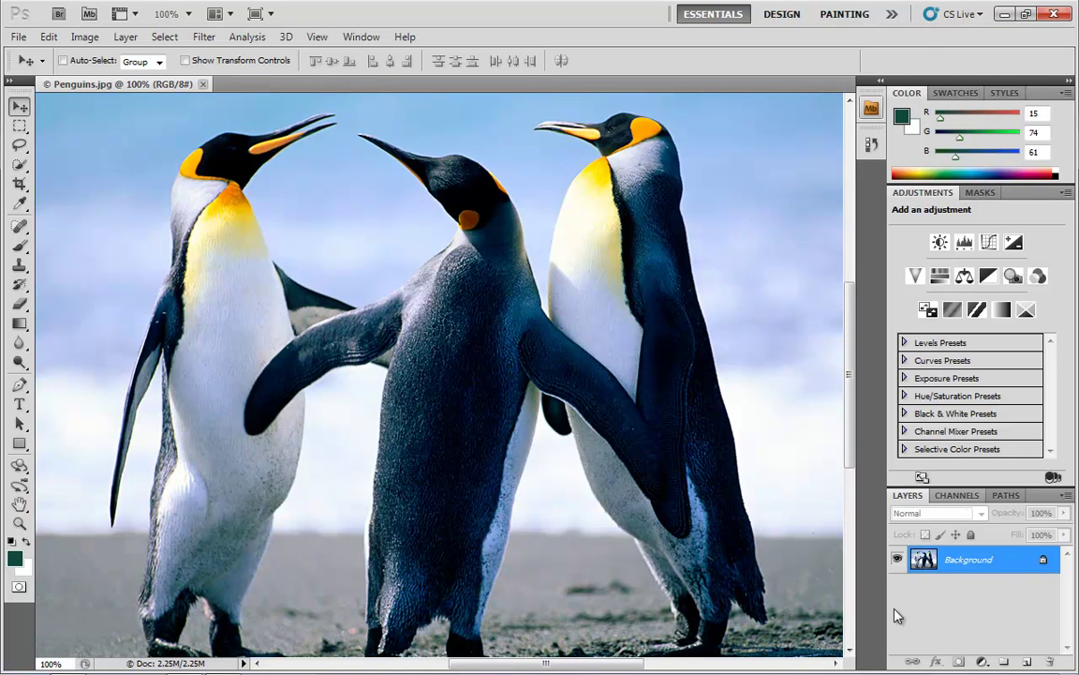
- Scroll across the photo's width and height using the scrollbars
click(259, 663)
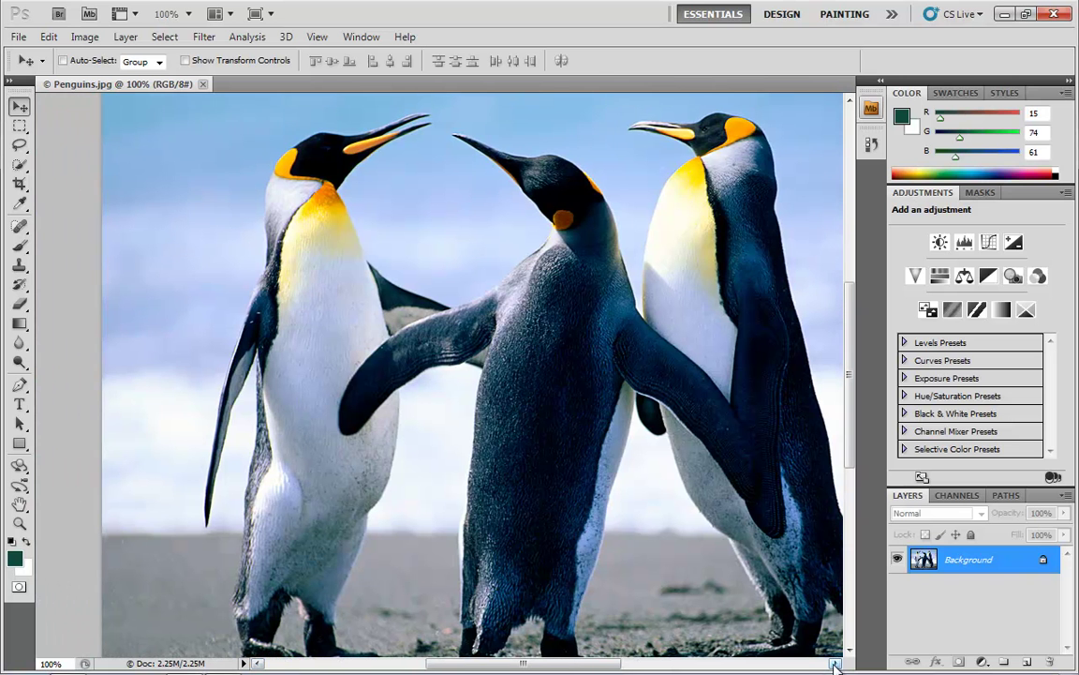
click(834, 663)
drag(552, 667, 518, 665)
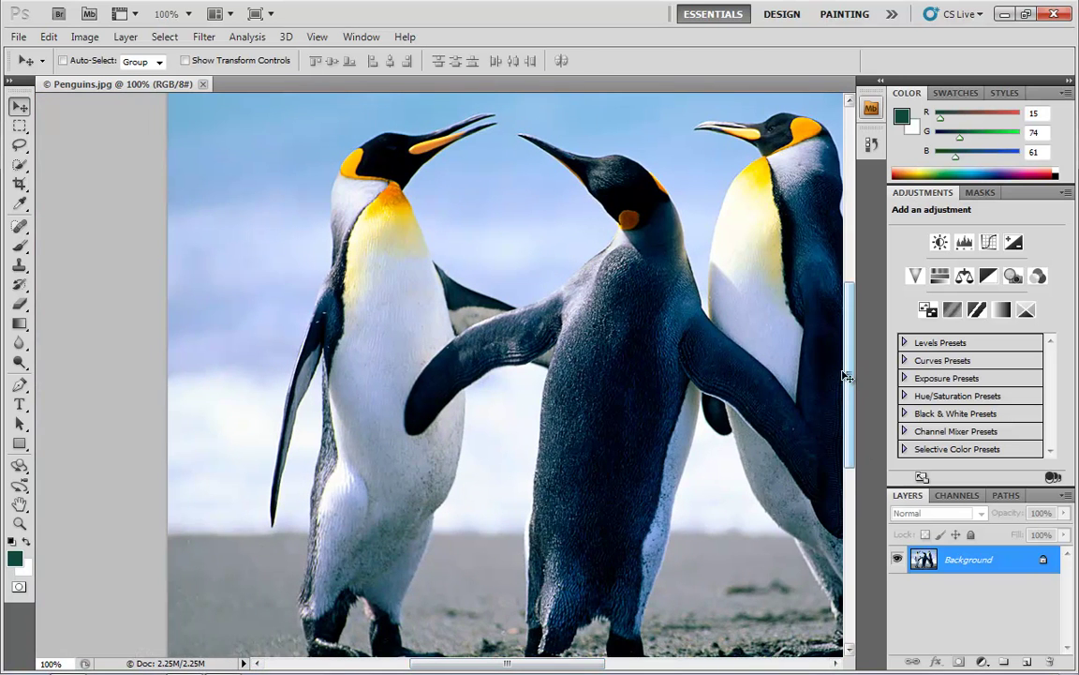
drag(848, 384, 852, 357)
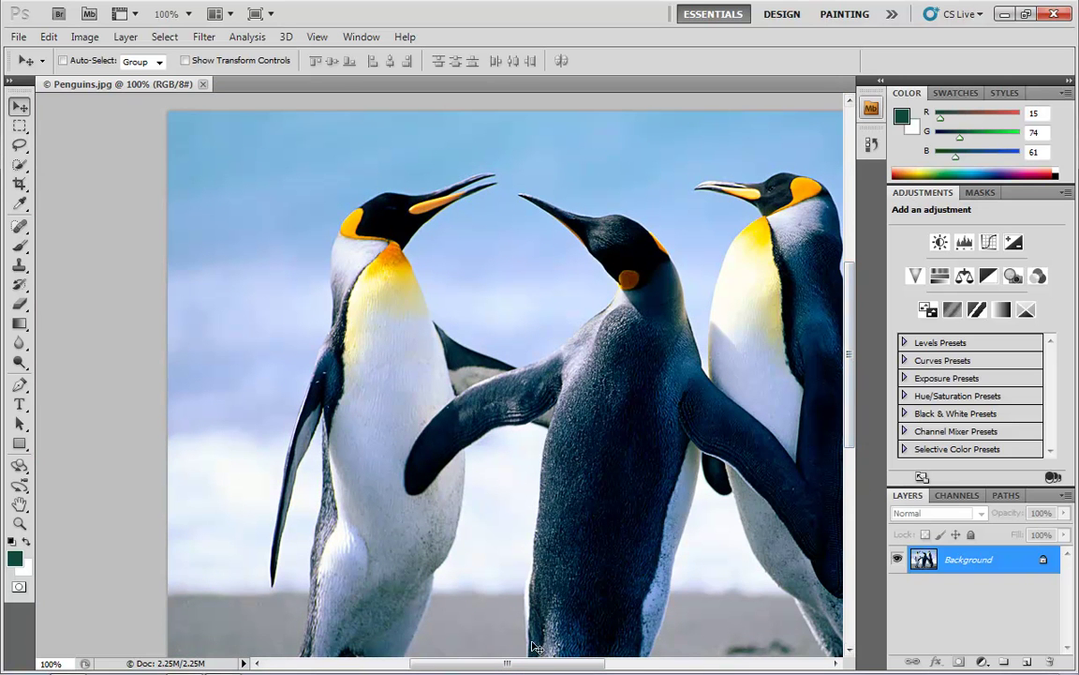
drag(511, 665, 535, 665)
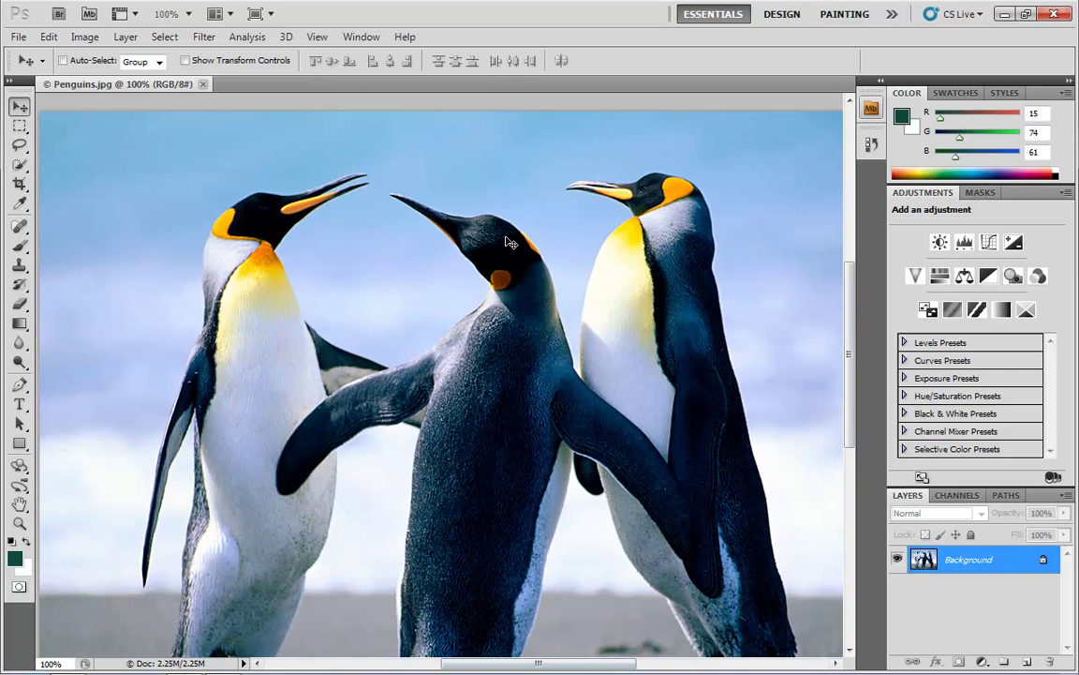
mouse_move(853, 328)
mouse_down()
mouse_move(852, 347)
mouse_move(841, 320)
mouse_move(841, 330)
mouse_up()
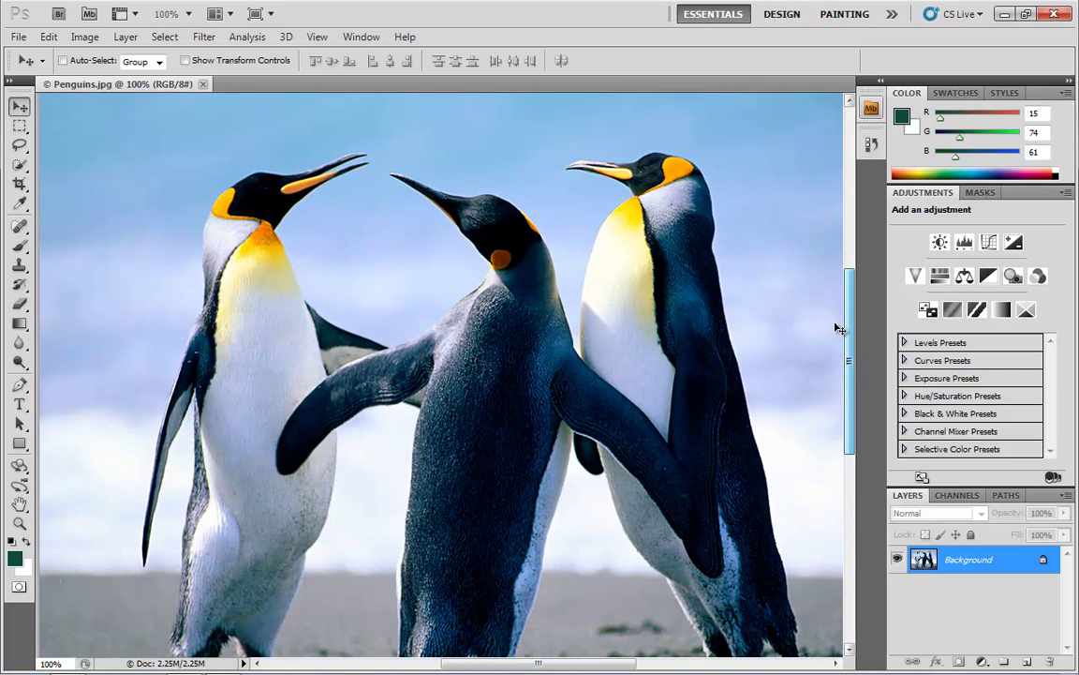
- Switch the application-bar zoom level to 50%, then back to 100%
click(190, 15)
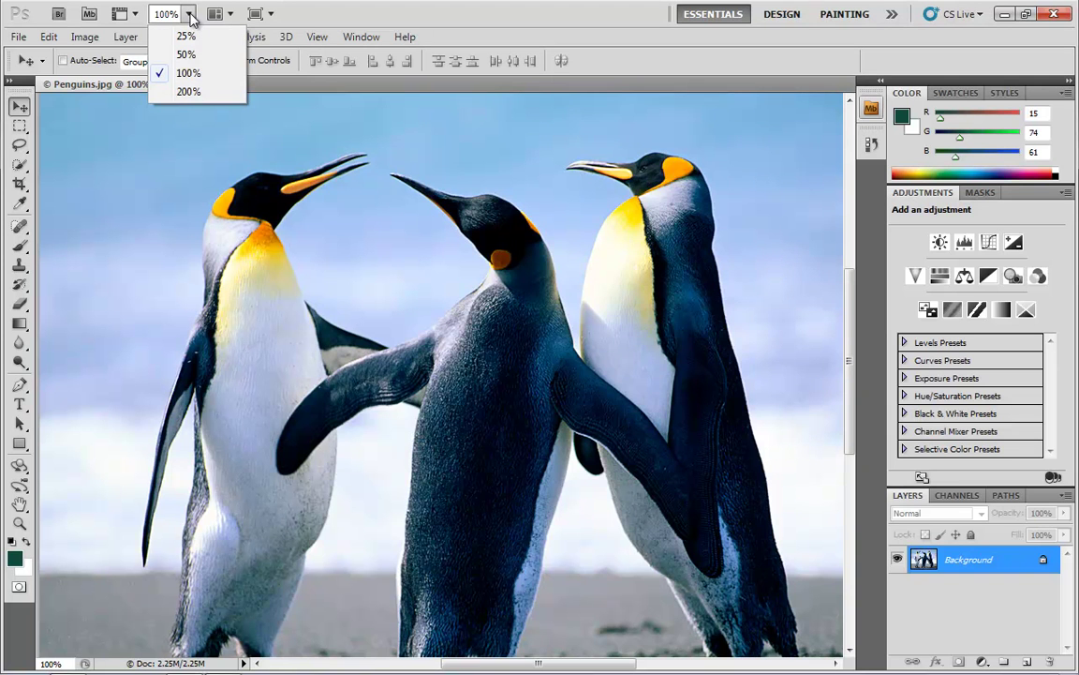
click(187, 54)
click(190, 15)
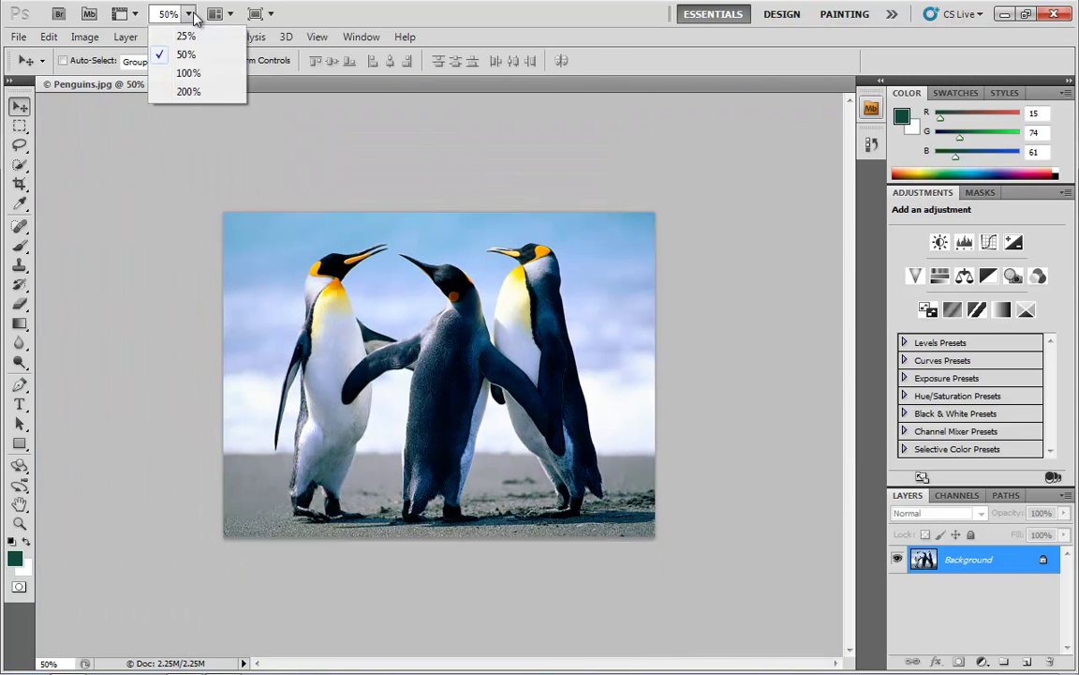
click(199, 74)
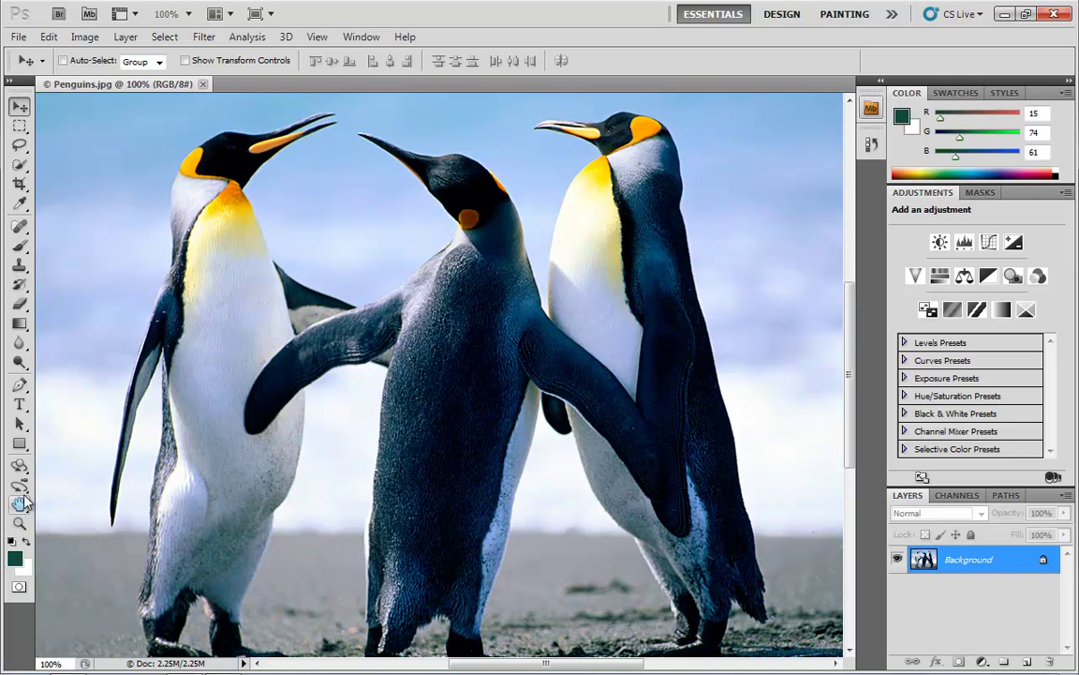
- Pan the 100% view with the Hand tool (H), showing the sky above the heads and the photo's lower part
key(h)
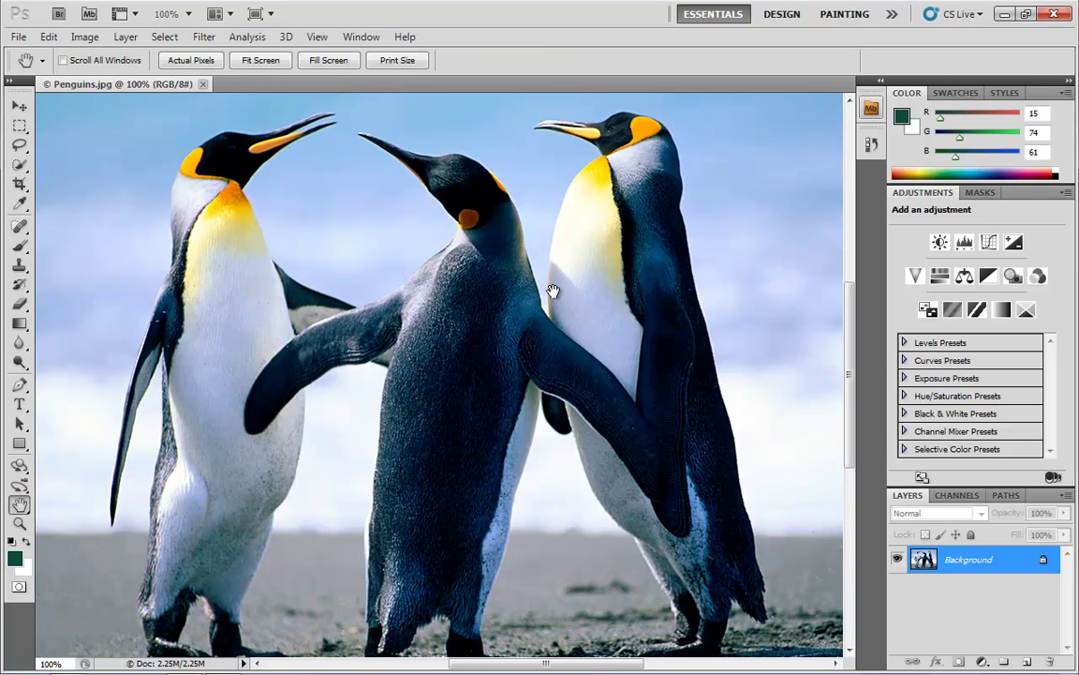
drag(486, 263, 388, 353)
drag(408, 241, 397, 276)
drag(346, 333, 458, 375)
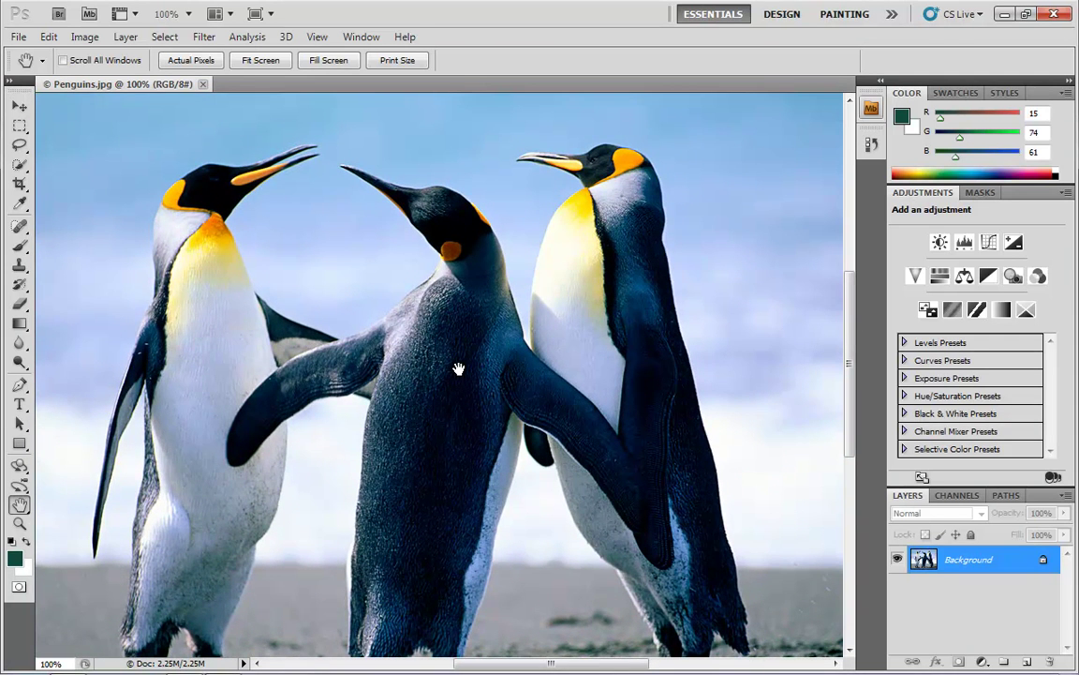
drag(441, 388, 414, 258)
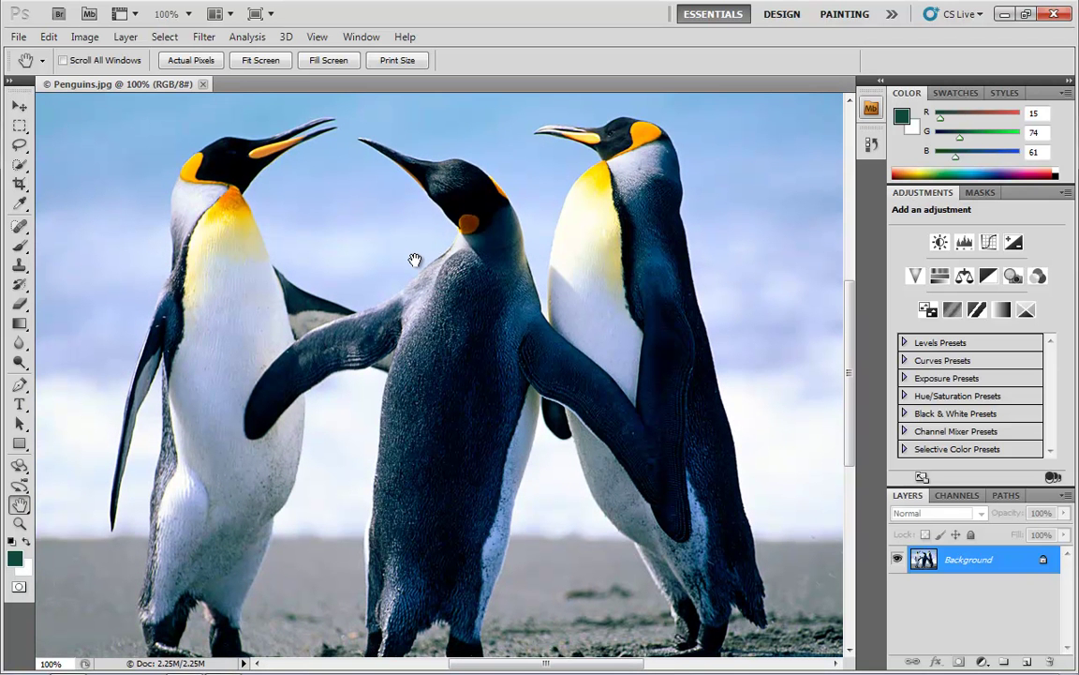
- Zoom in on the right penguin's head up to 600% with the Zoom tool
click(19, 523)
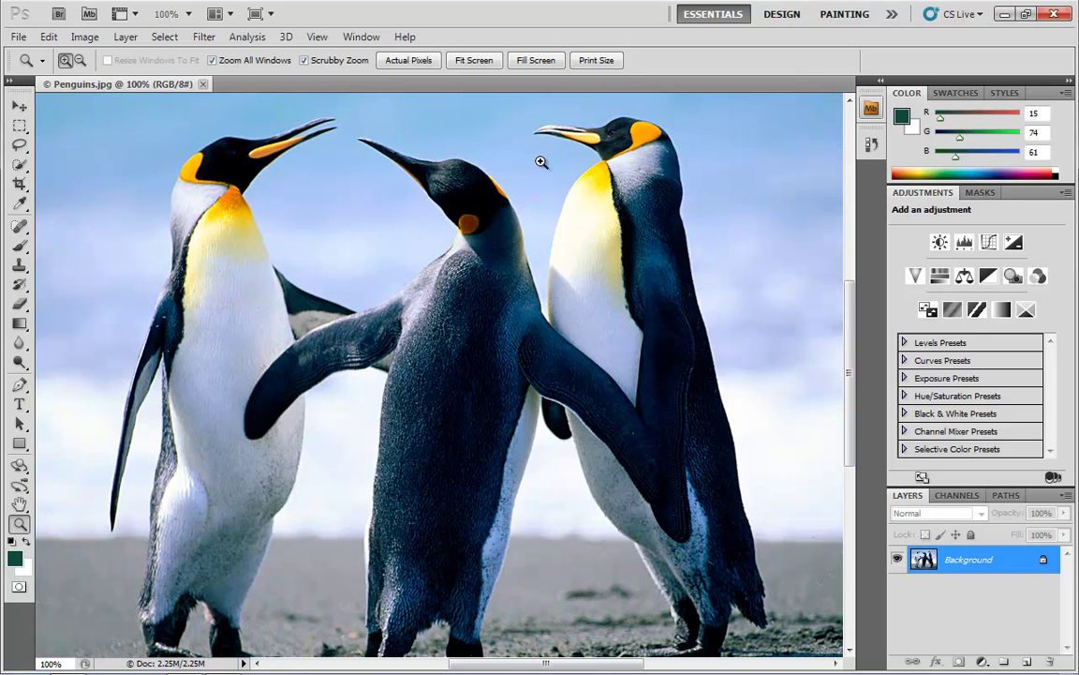
click(614, 132)
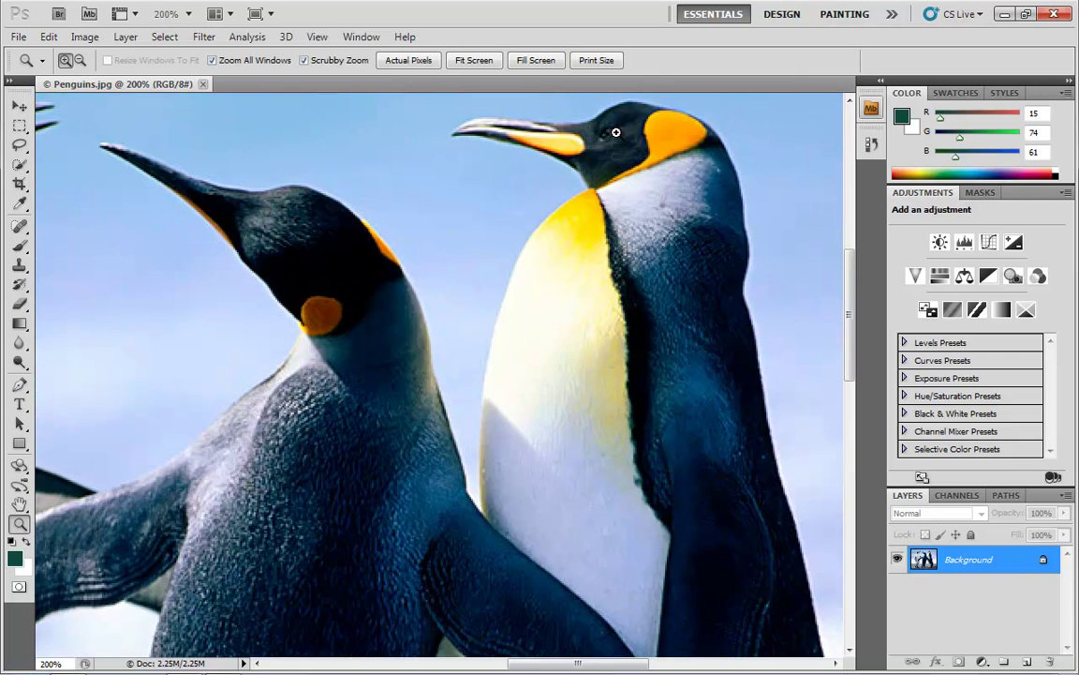
click(612, 134)
click(608, 134)
click(606, 133)
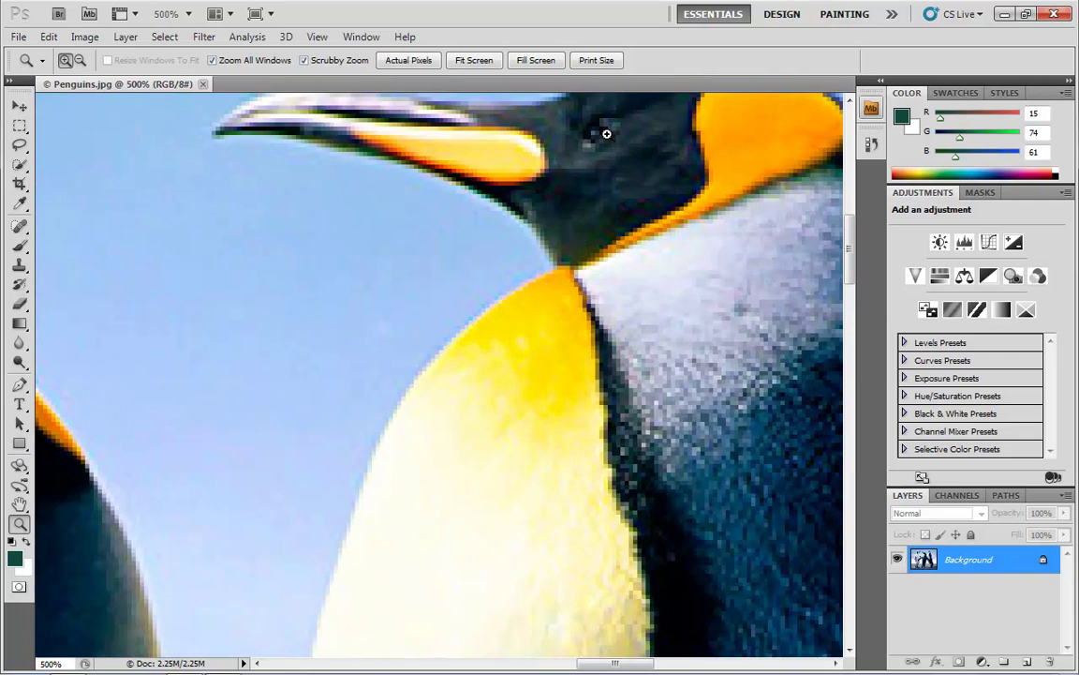
click(605, 134)
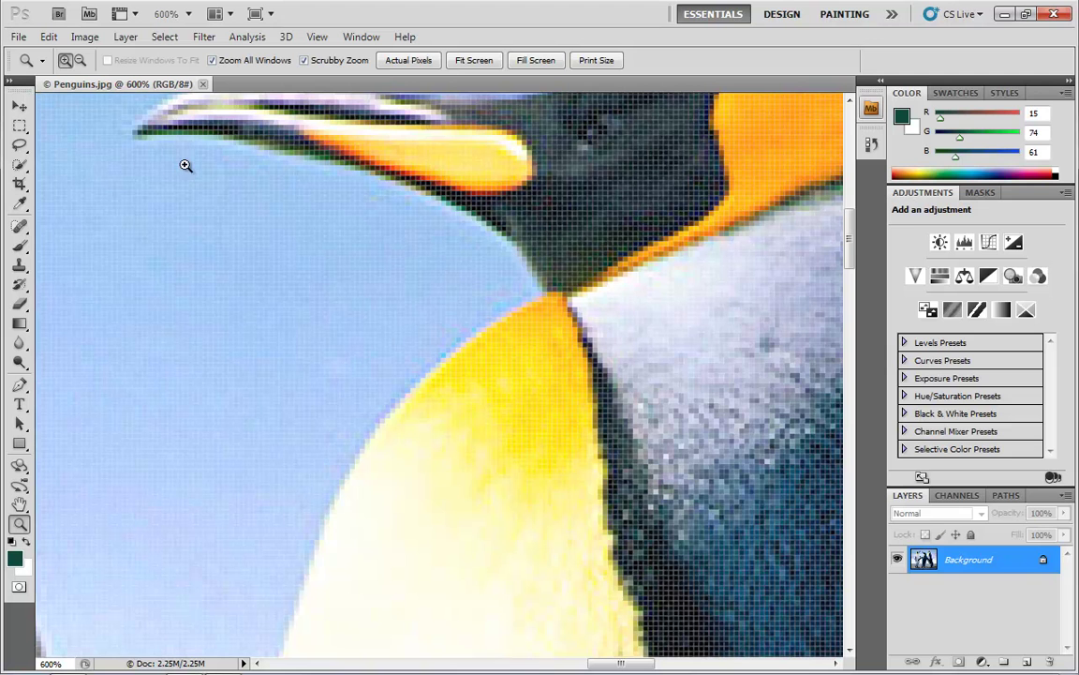
- Zoom out to 66.7% to see the whole photo
click(80, 60)
click(496, 261)
click(495, 261)
click(495, 261)
click(495, 261)
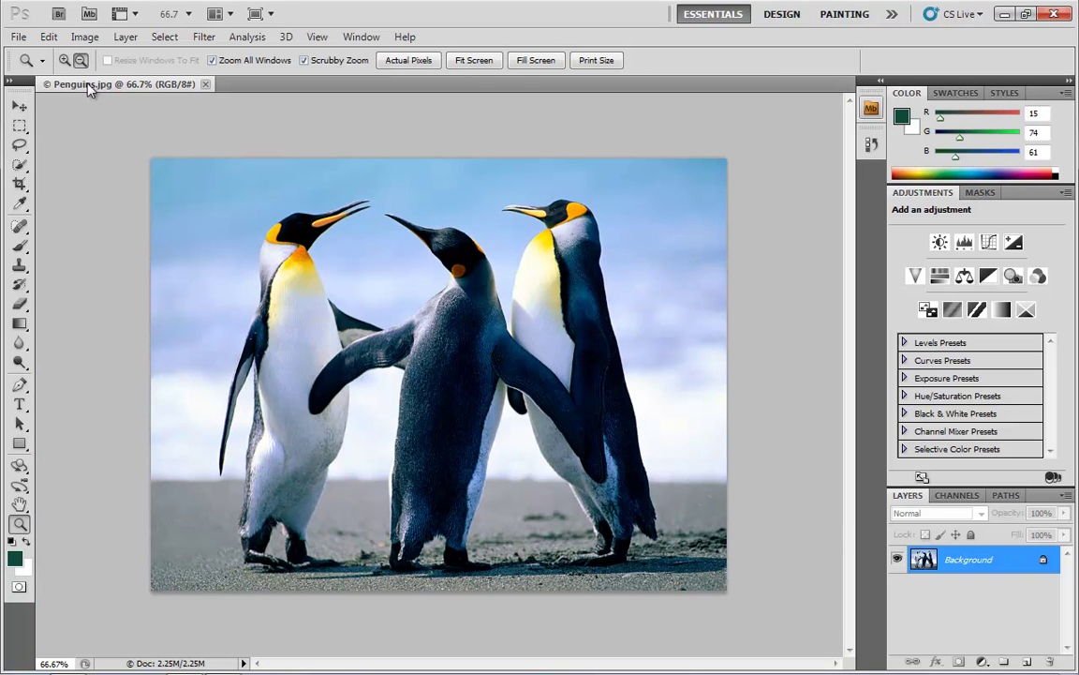
- Zoom the photo in to 300%, then Alt-click back out to the whole photo
click(65, 60)
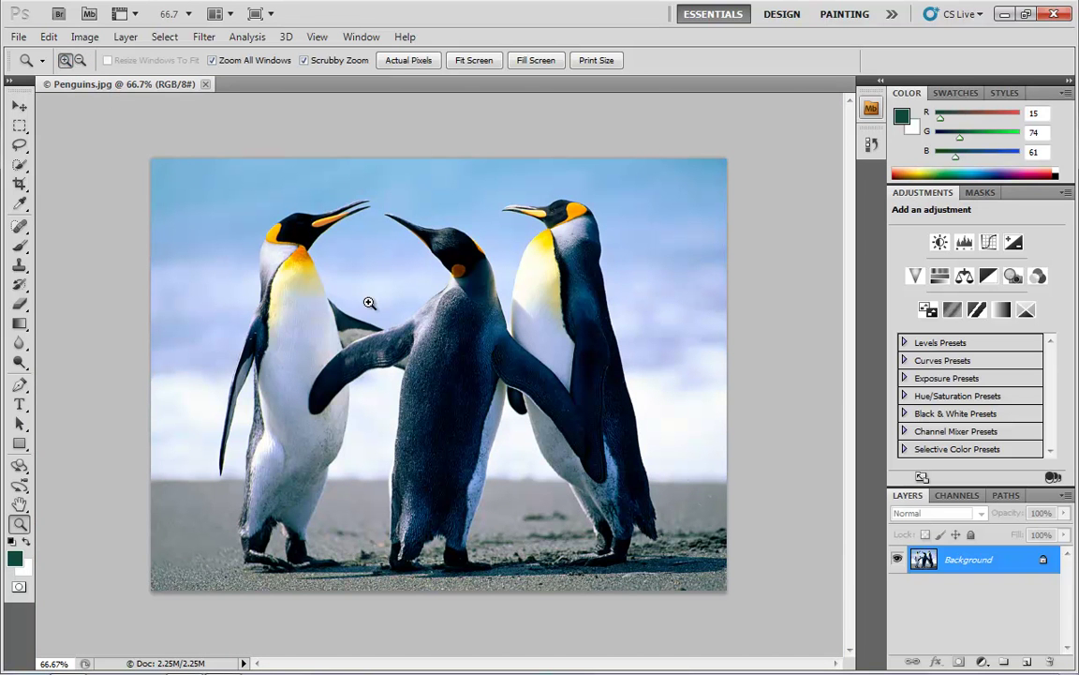
click(388, 228)
click(424, 250)
click(437, 436)
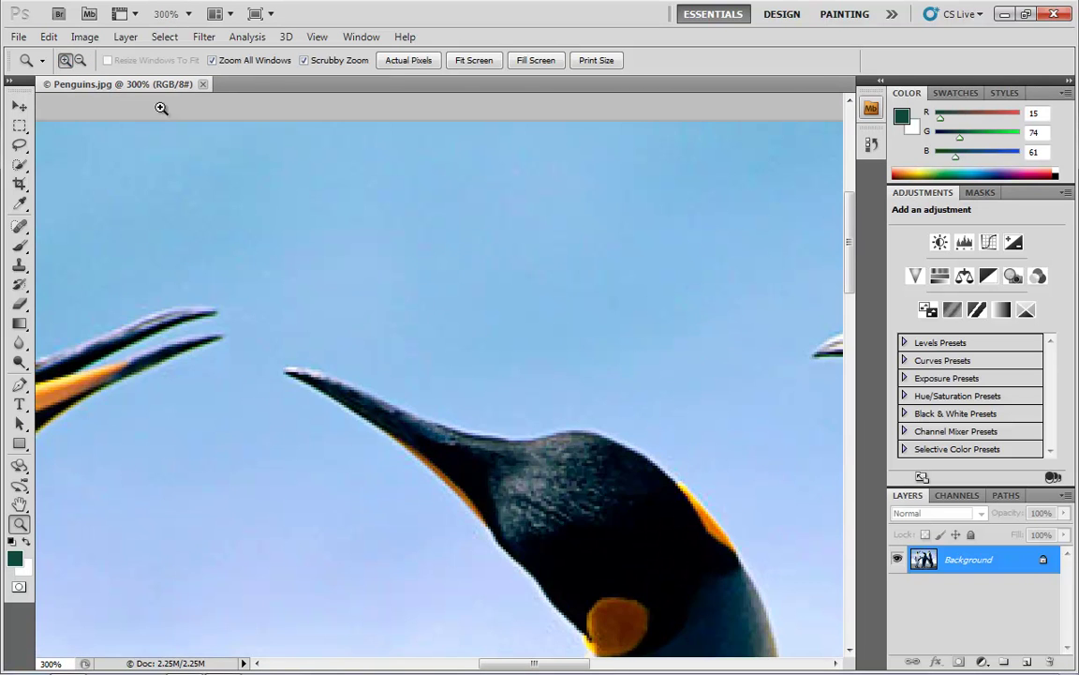
key(alt)
alt+click(461, 450)
alt+click(460, 448)
alt+click(460, 452)
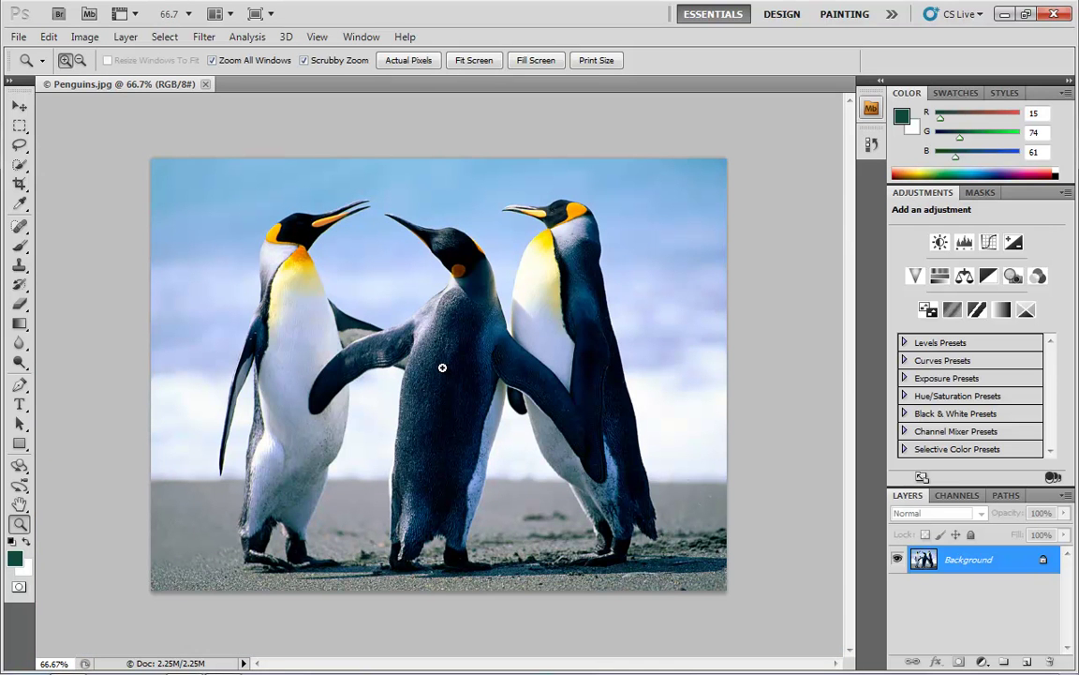
- Zoom to 300% on the middle penguin's beak, back out to 33.3%, then in to 100%
click(383, 255)
click(427, 278)
click(440, 338)
key(alt)
alt+click(440, 355)
alt+click(440, 355)
alt+click(440, 355)
alt+click(405, 318)
click(414, 290)
click(410, 291)
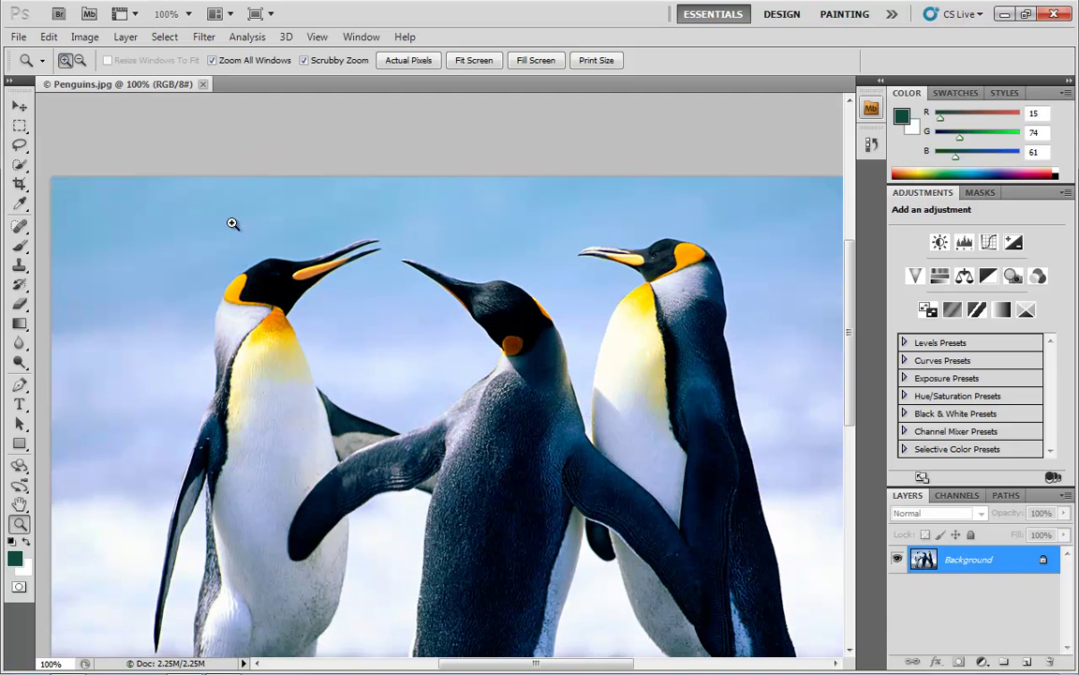
drag(458, 368, 448, 307)
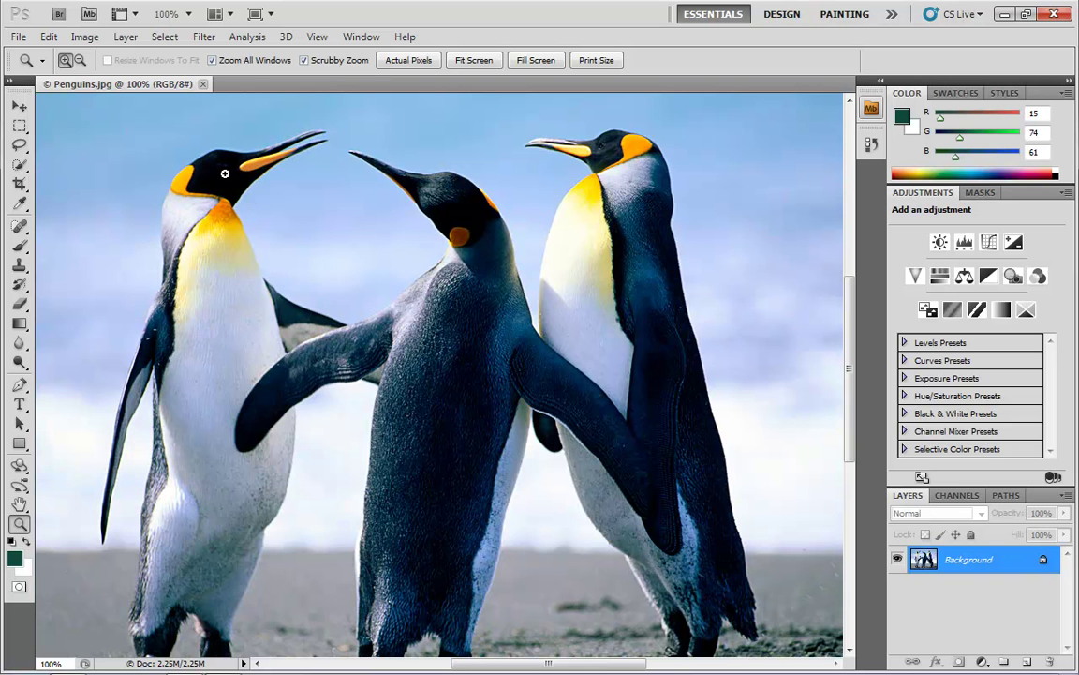
- Pan the 100% view to reveal the photo's top edge and the penguins' heads
key(h)
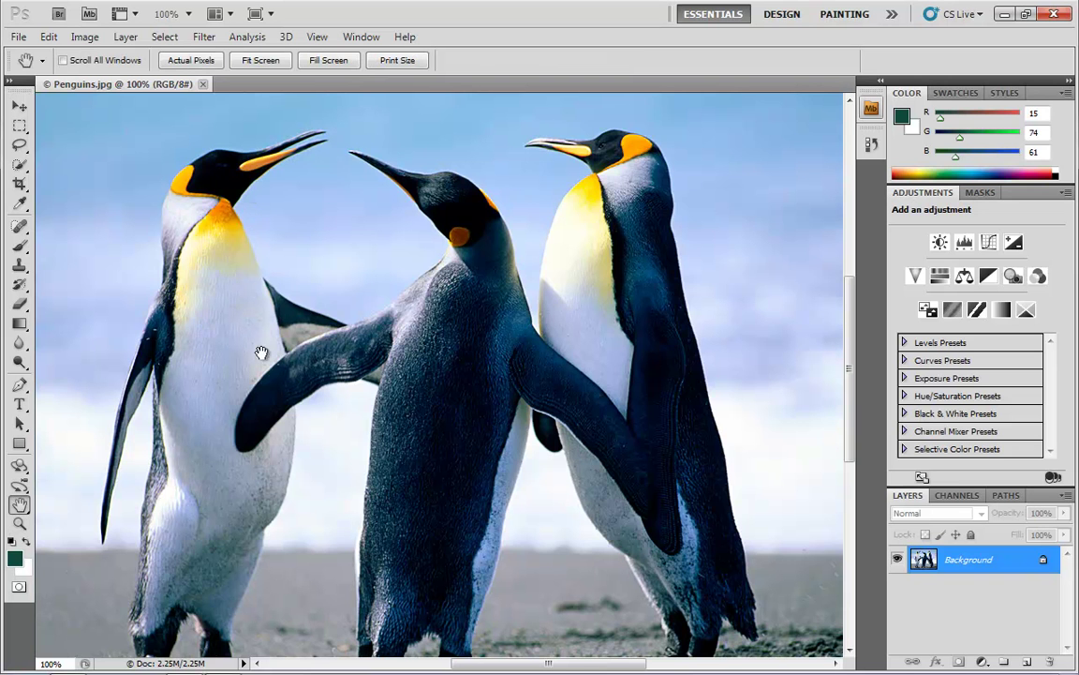
click(20, 524)
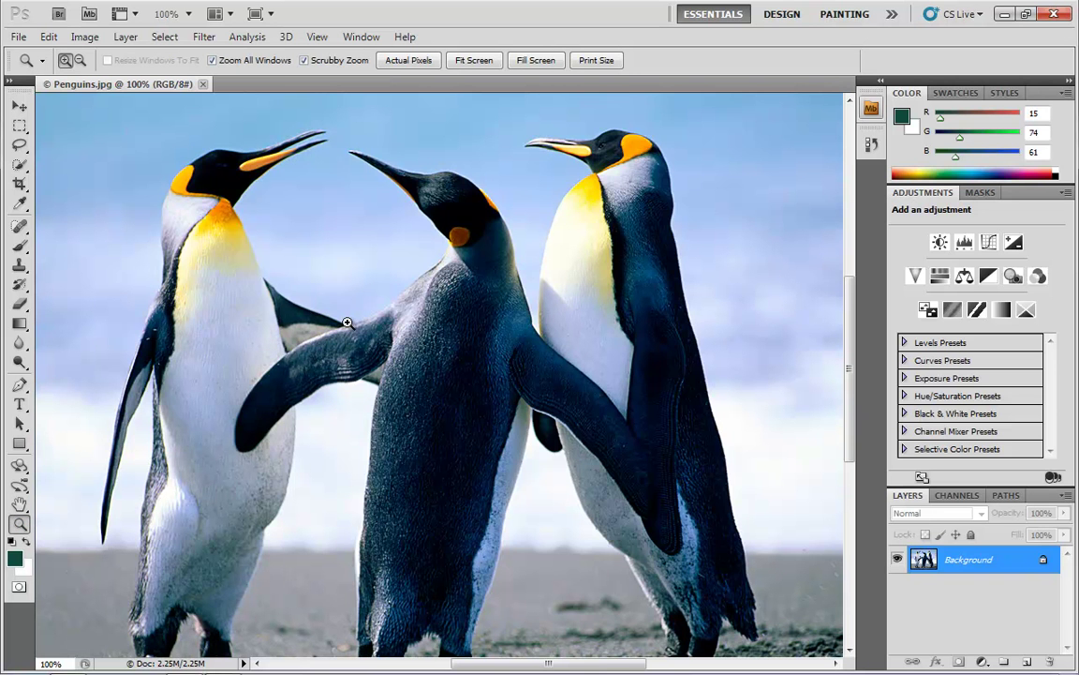
drag(325, 357, 384, 318)
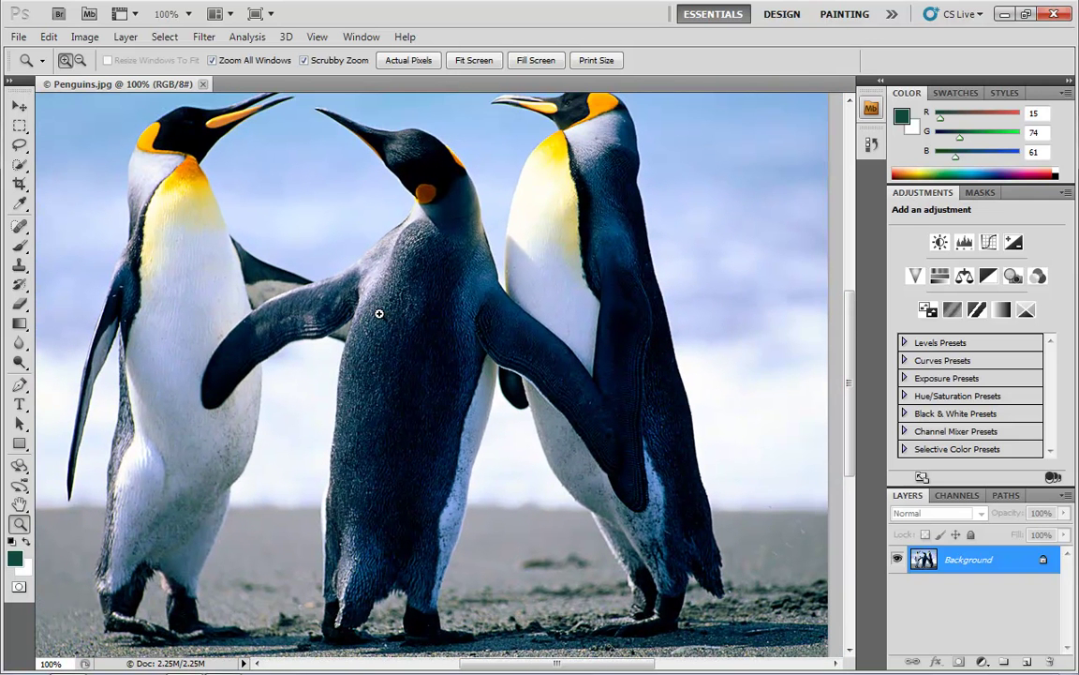
drag(378, 313, 307, 371)
alt+click(350, 373)
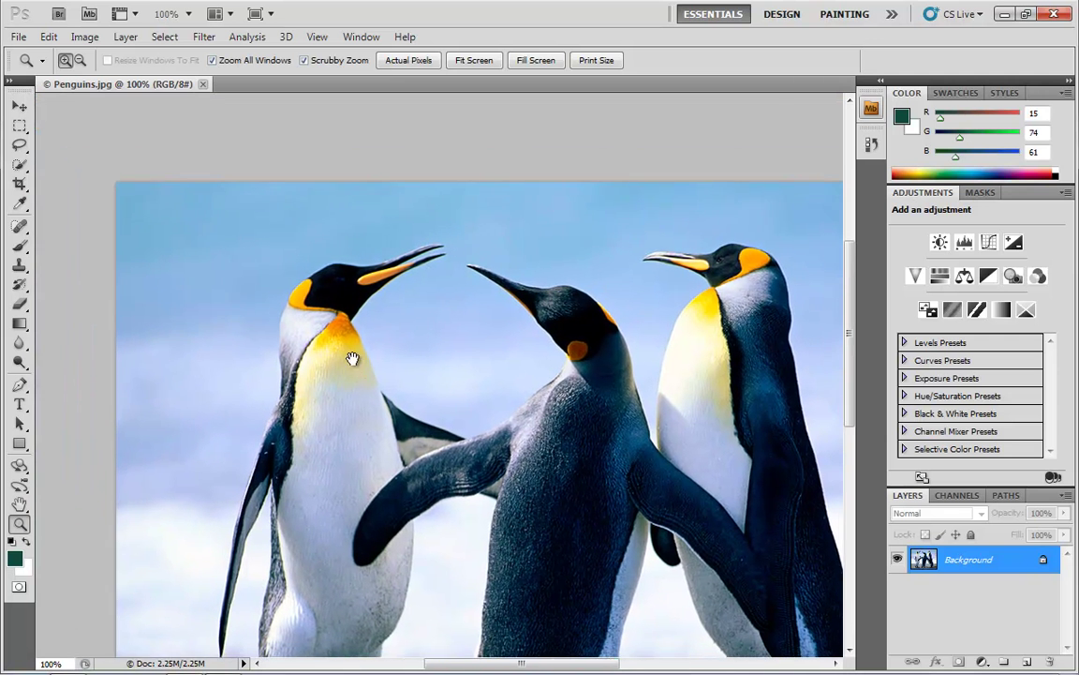
click(316, 320)
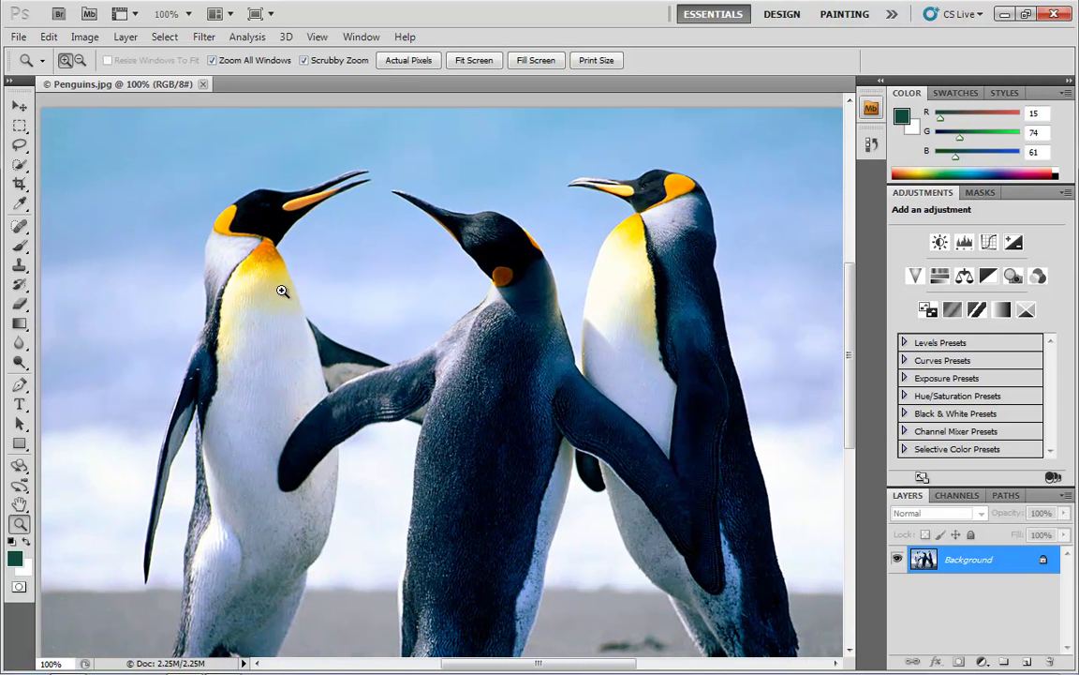
- Paint dark green Brush (B) scribbles over the penguins' heads and near their feet
key(b)
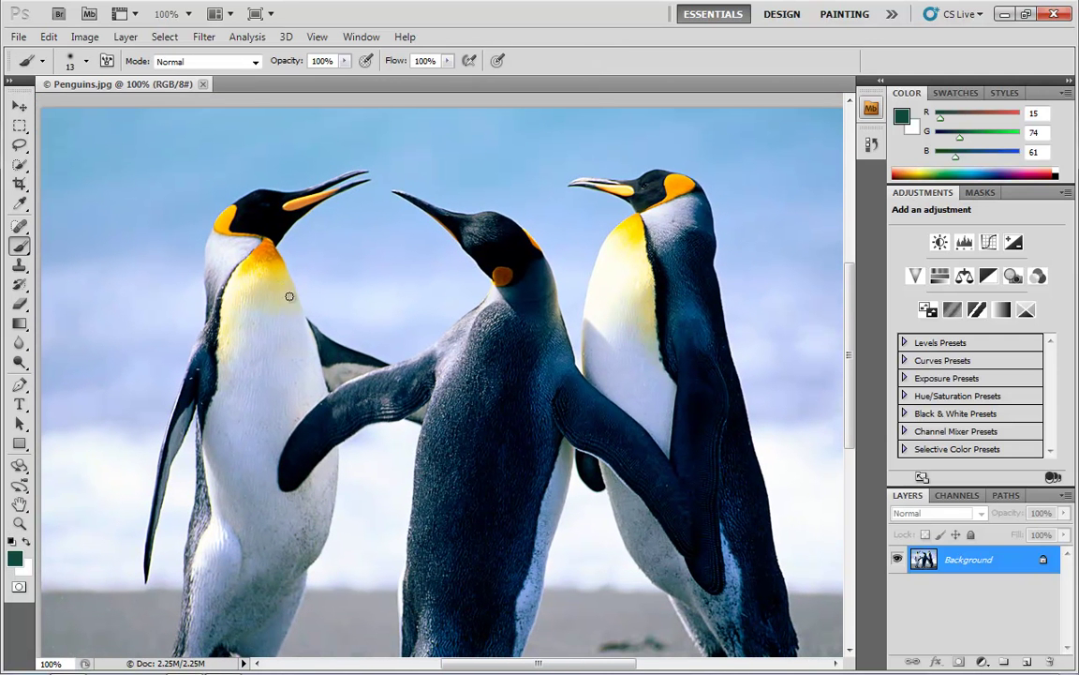
mouse_move(478, 304)
mouse_down()
mouse_move(365, 409)
mouse_move(283, 328)
mouse_move(100, 334)
mouse_move(340, 272)
mouse_move(360, 190)
mouse_move(387, 323)
mouse_move(446, 183)
mouse_move(439, 245)
mouse_move(513, 201)
mouse_move(501, 262)
mouse_move(219, 285)
mouse_move(185, 242)
mouse_move(198, 294)
mouse_move(200, 205)
mouse_move(240, 224)
mouse_move(214, 245)
mouse_move(266, 235)
mouse_move(226, 180)
mouse_move(308, 170)
mouse_move(203, 222)
mouse_move(247, 193)
mouse_move(217, 173)
mouse_up()
mouse_move(593, 570)
mouse_down()
mouse_move(517, 452)
mouse_move(285, 262)
mouse_move(315, 278)
mouse_up()
mouse_move(497, 318)
mouse_down()
mouse_move(437, 415)
mouse_move(421, 225)
mouse_move(375, 281)
mouse_move(309, 286)
mouse_move(473, 329)
mouse_up()
mouse_move(254, 239)
mouse_down()
mouse_move(530, 515)
mouse_move(465, 468)
mouse_up()
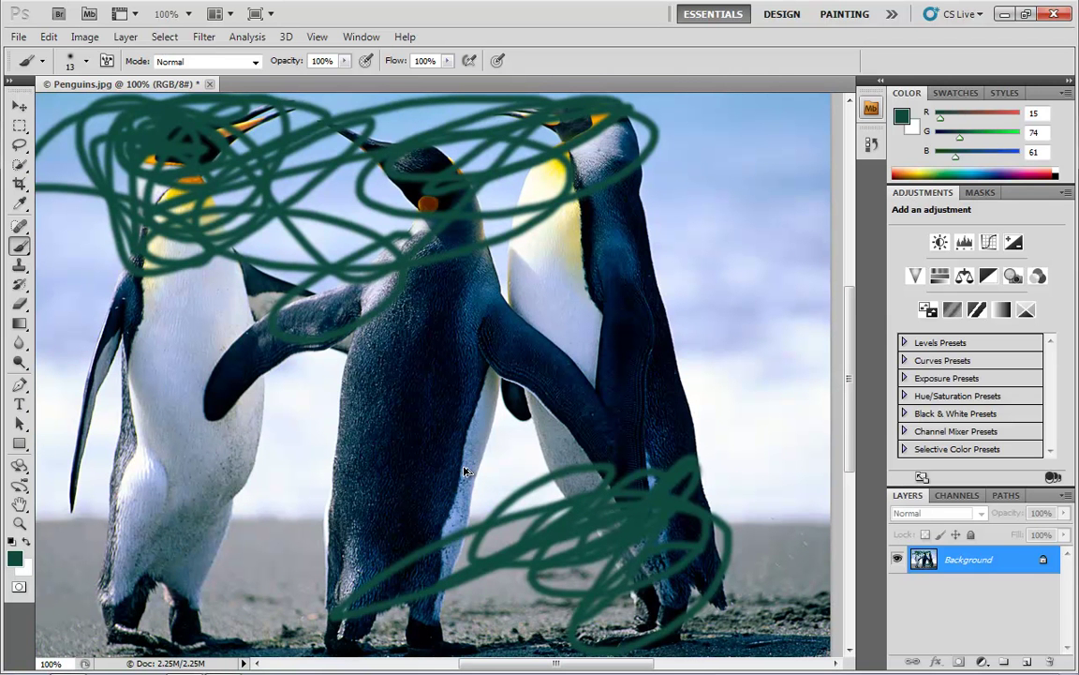
- Undo the green scribbles with Ctrl+Alt+Z and pan the clean photo
key(ctrl+alt+z)
key(ctrl+alt+z)
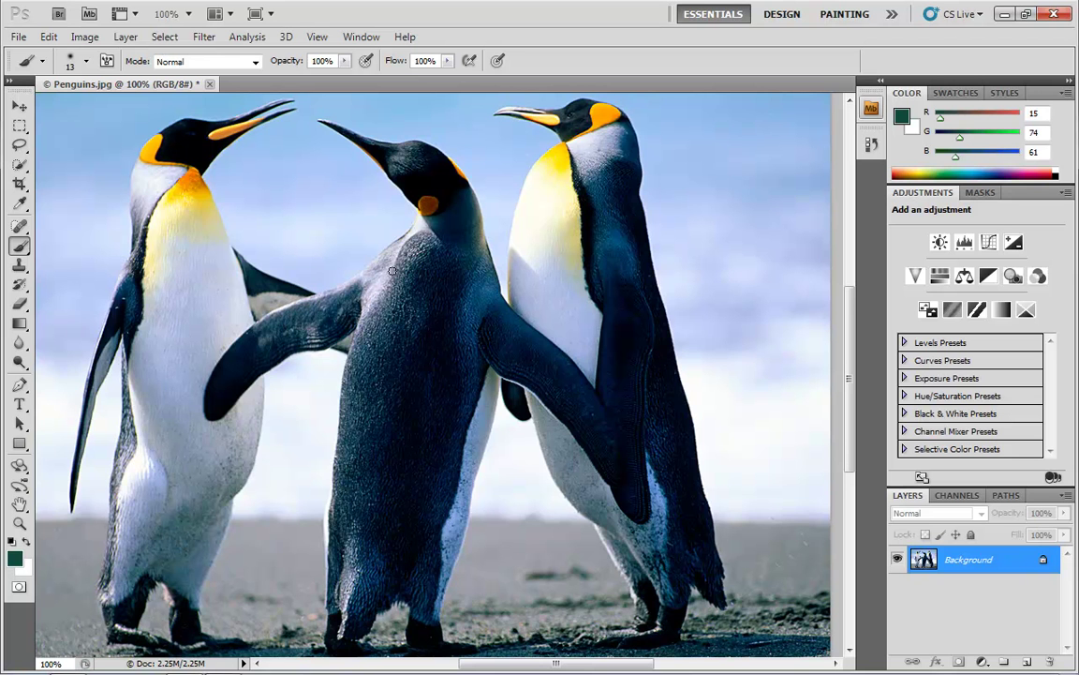
drag(457, 281, 365, 282)
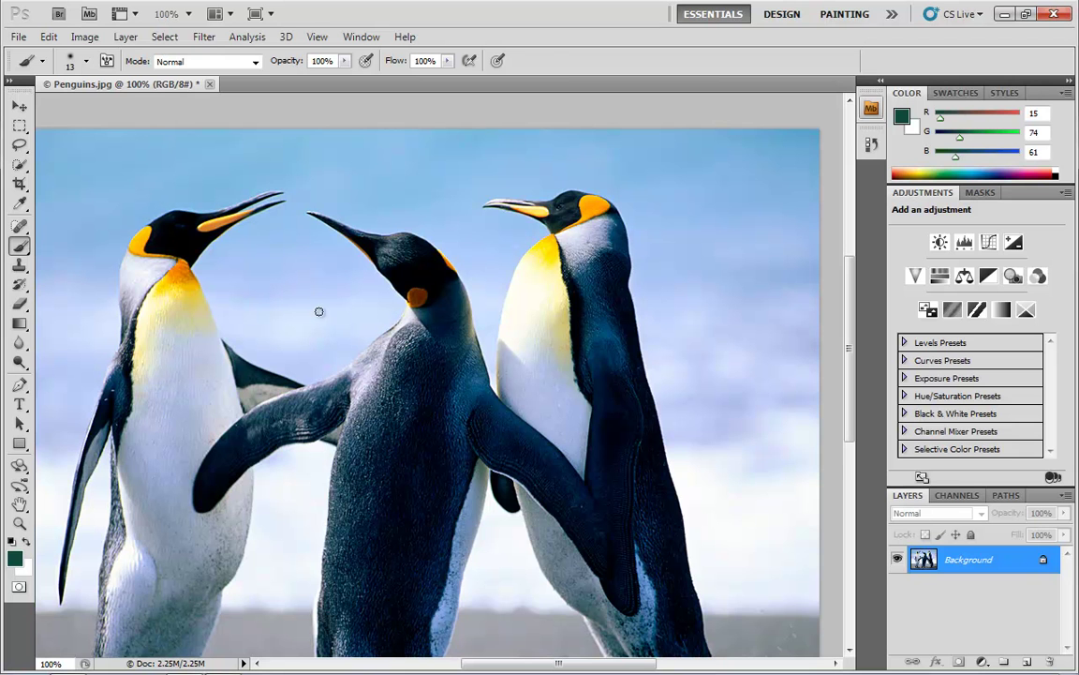
- Zoom to the 200% preset, scrub out to about 84%, then return to 100%
click(19, 523)
scroll(444, 463, down, 3)
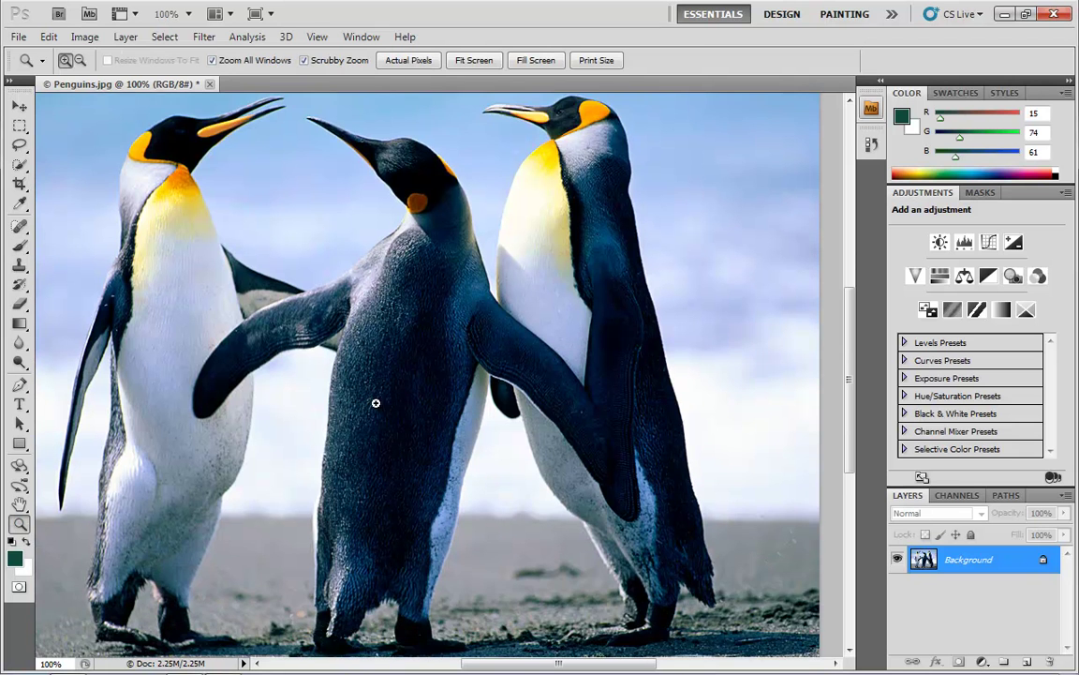
click(187, 15)
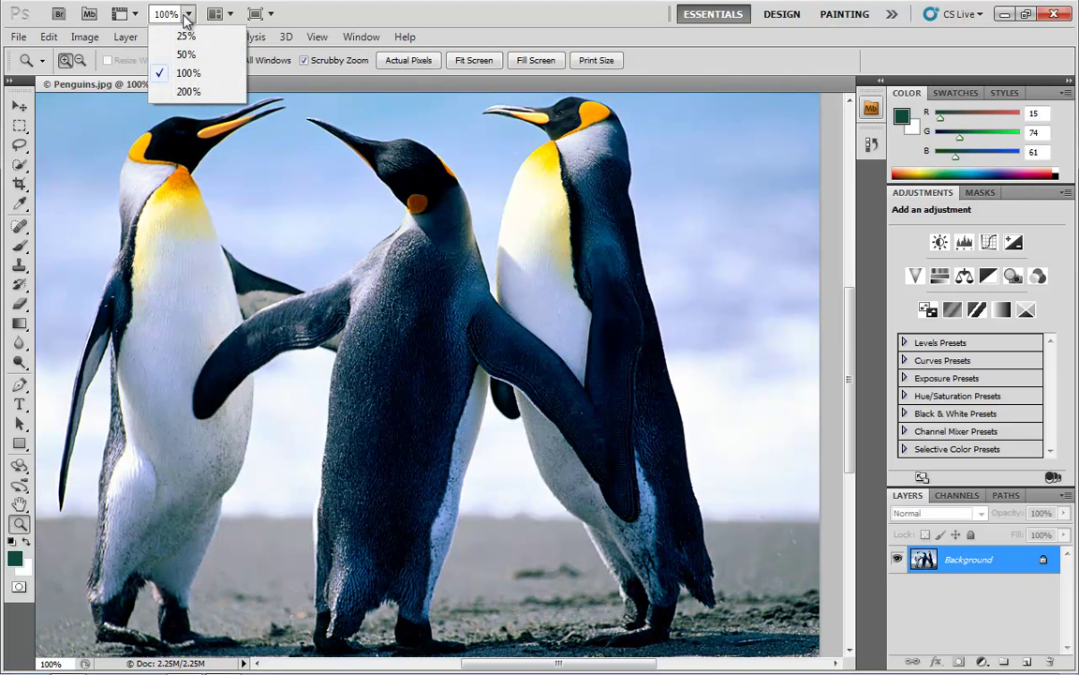
click(188, 91)
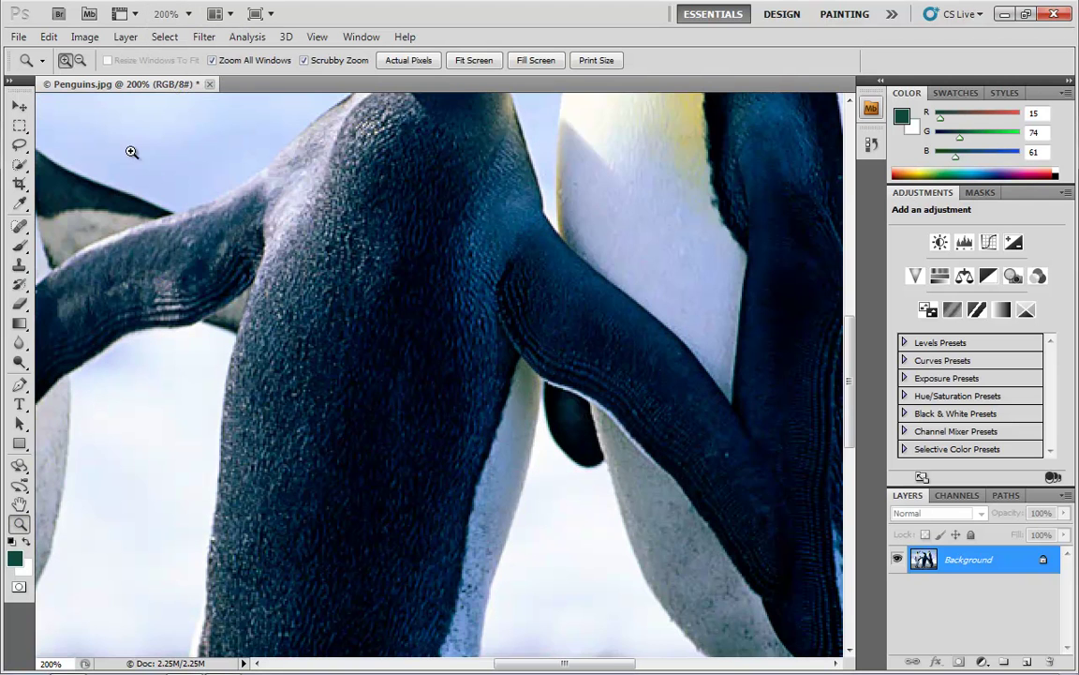
alt+click(447, 410)
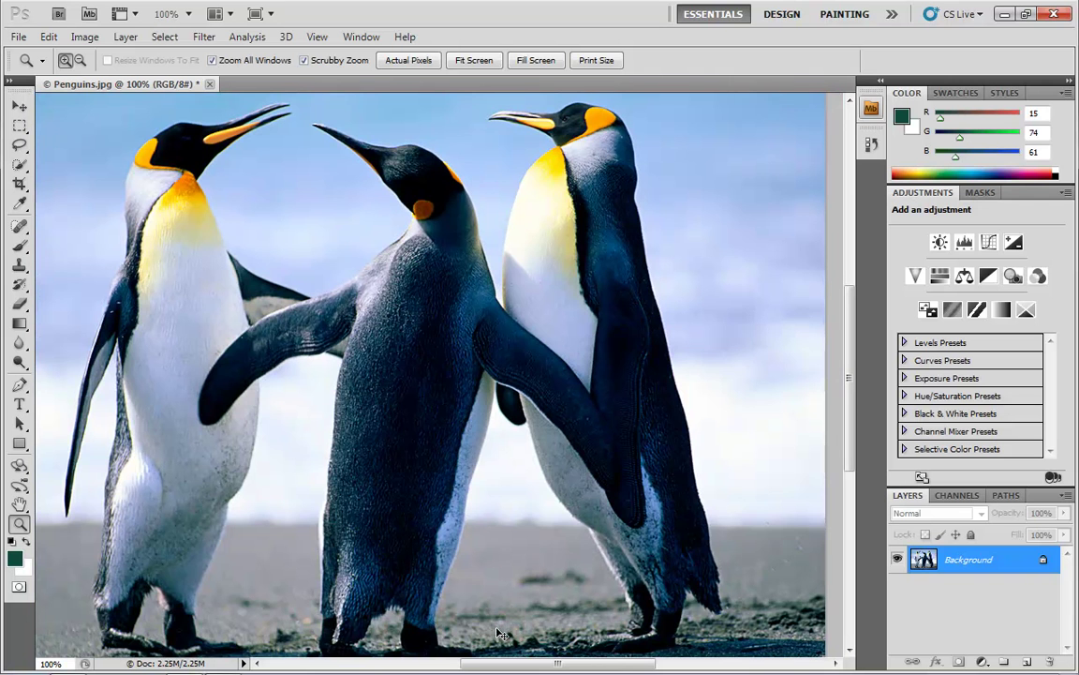
drag(450, 568, 401, 594)
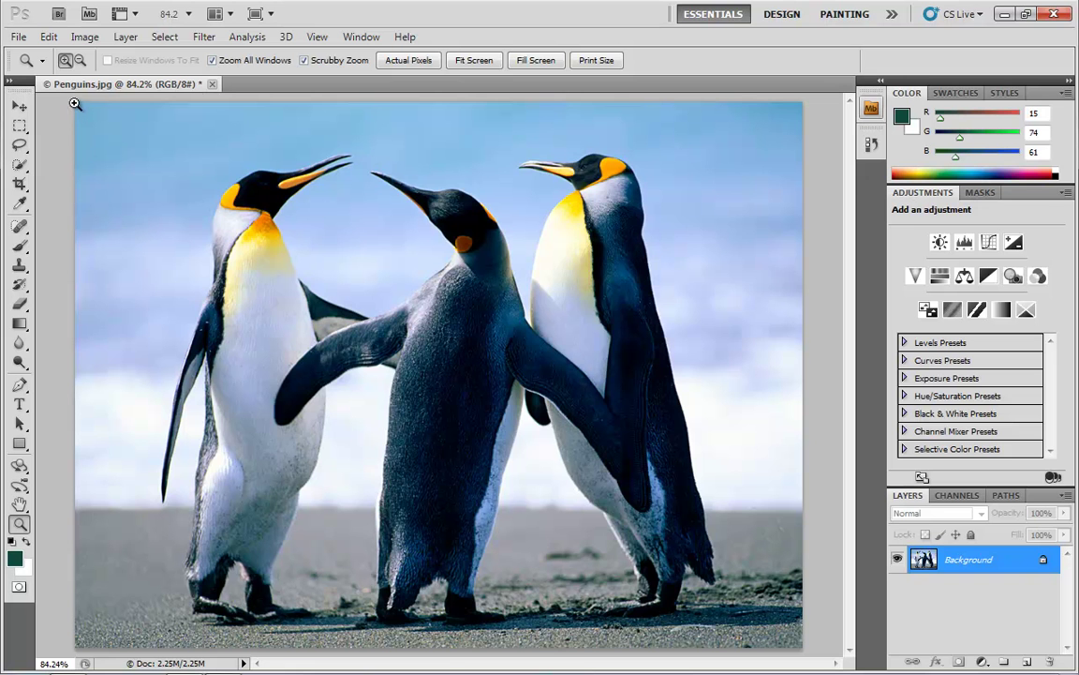
click(671, 592)
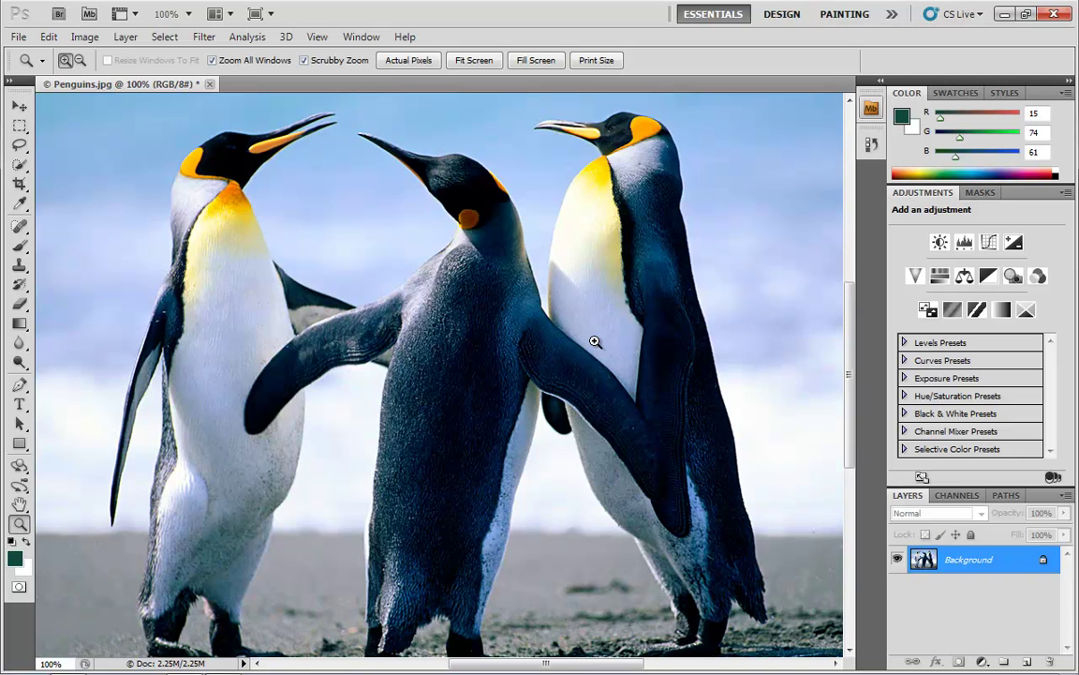
- Fit the whole penguins photo on screen at 84.2% with Ctrl+0 and select the Move tool
key(ctrl+0)
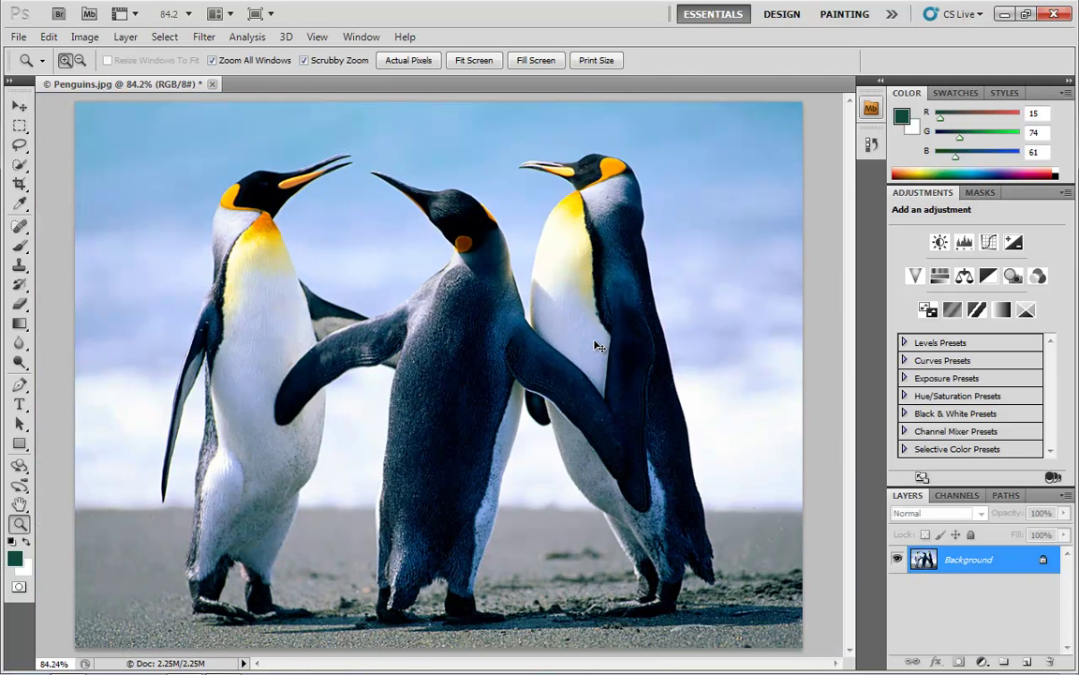
click(18, 107)
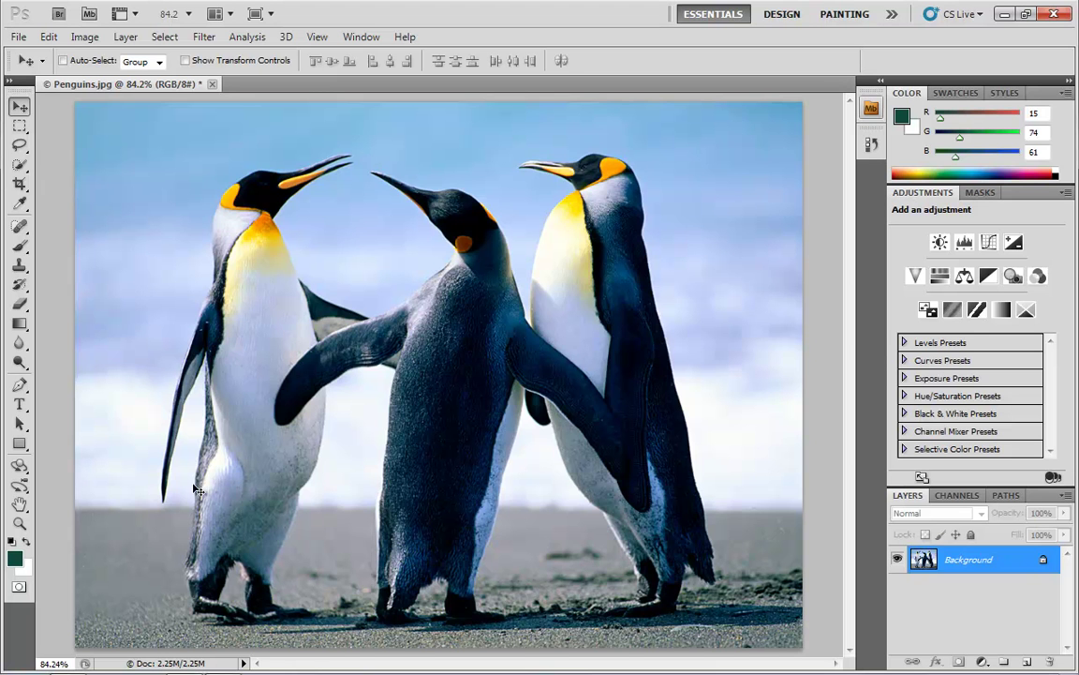
- Zoom to 200% from the zoom dropdown and pan to the middle penguin's head and orange ear patch
click(187, 16)
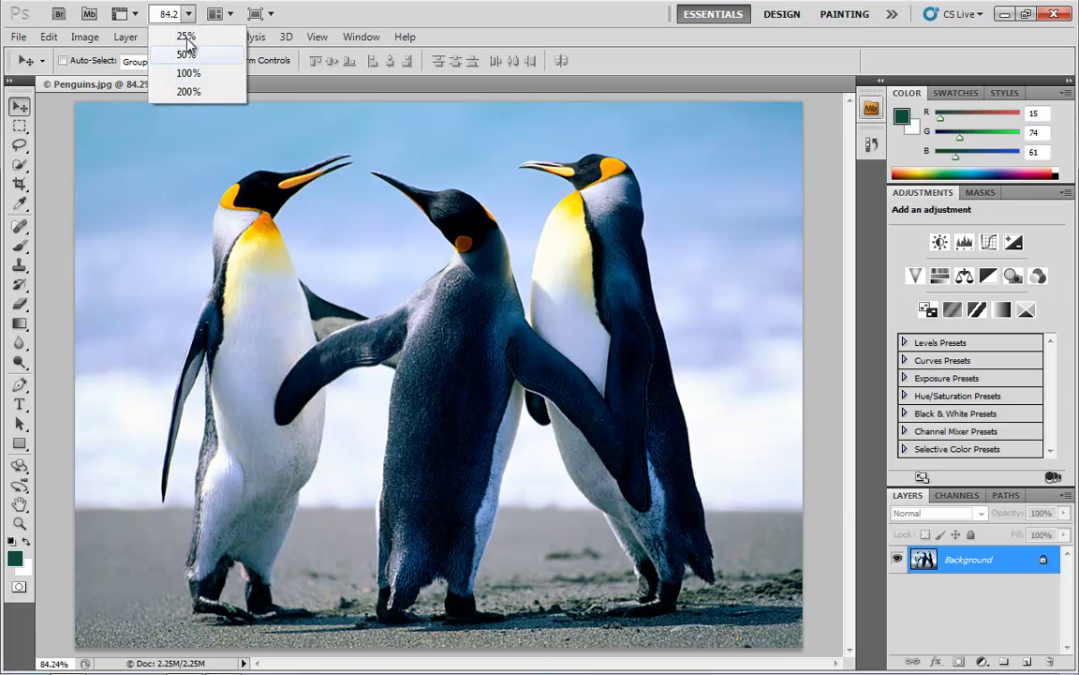
click(188, 91)
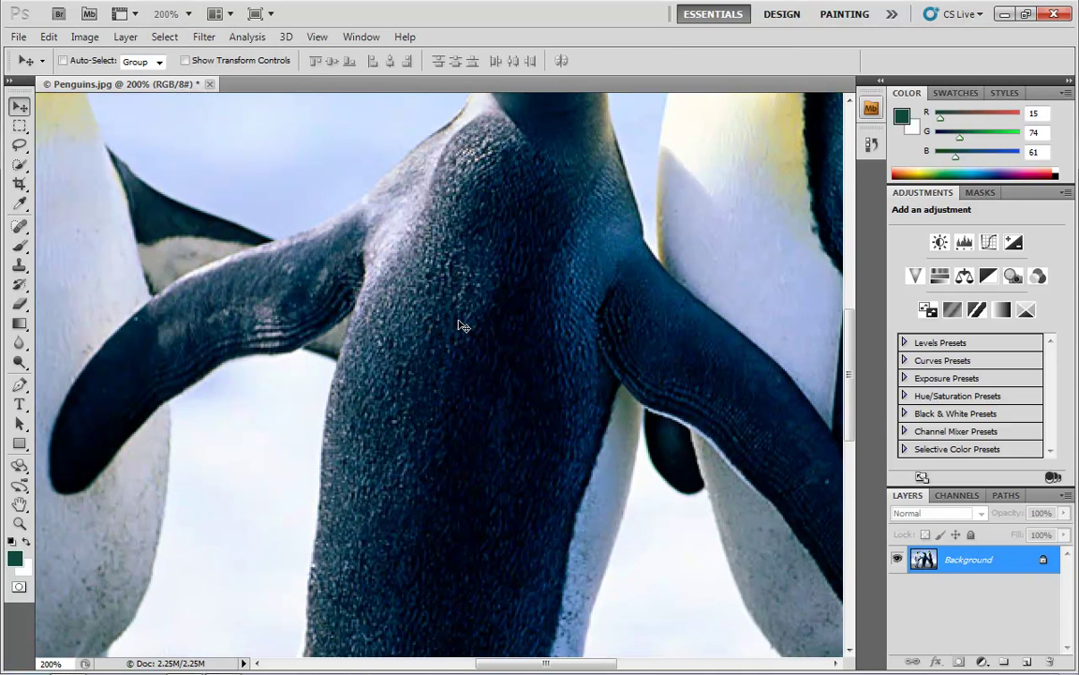
drag(468, 270, 430, 302)
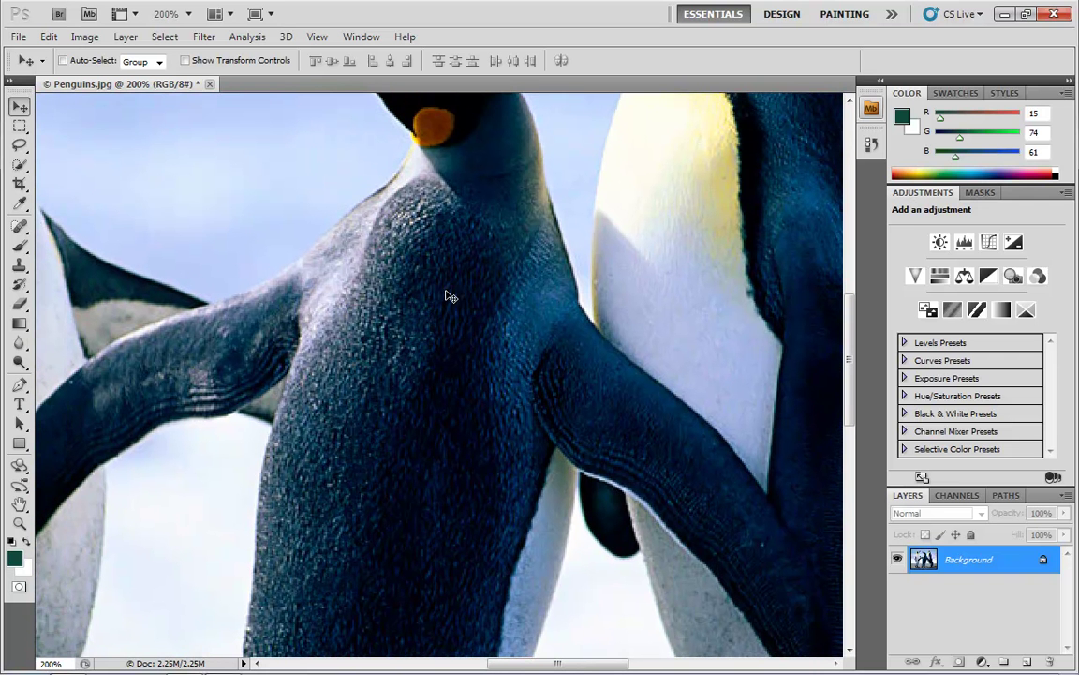
scroll(477, 368, down, 6)
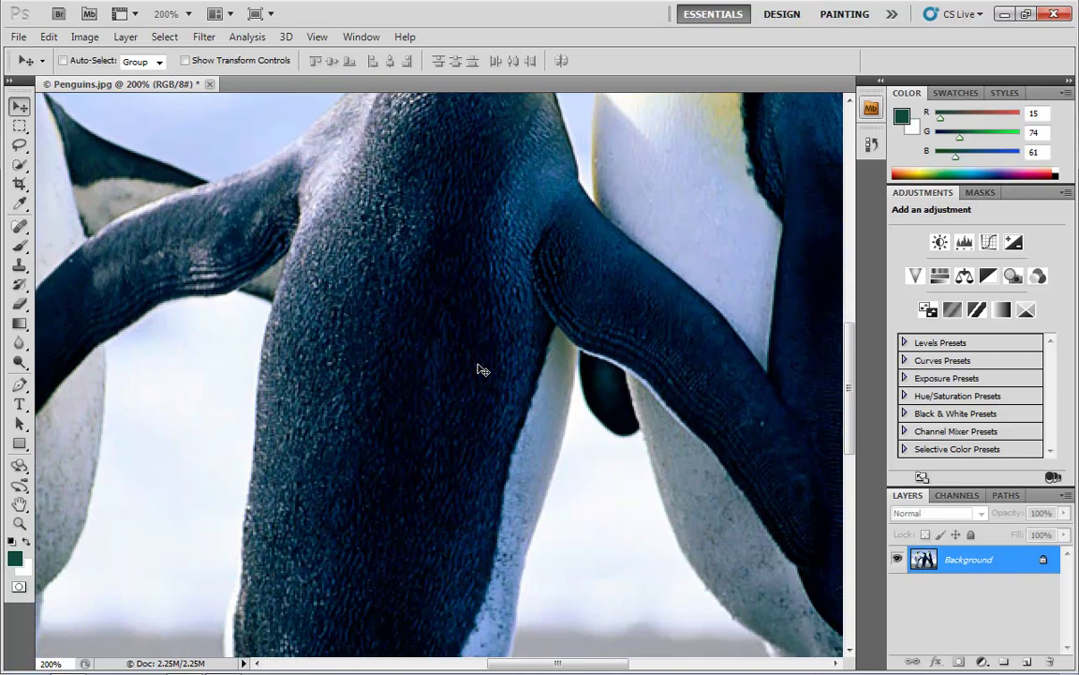
scroll(478, 369, down, 5)
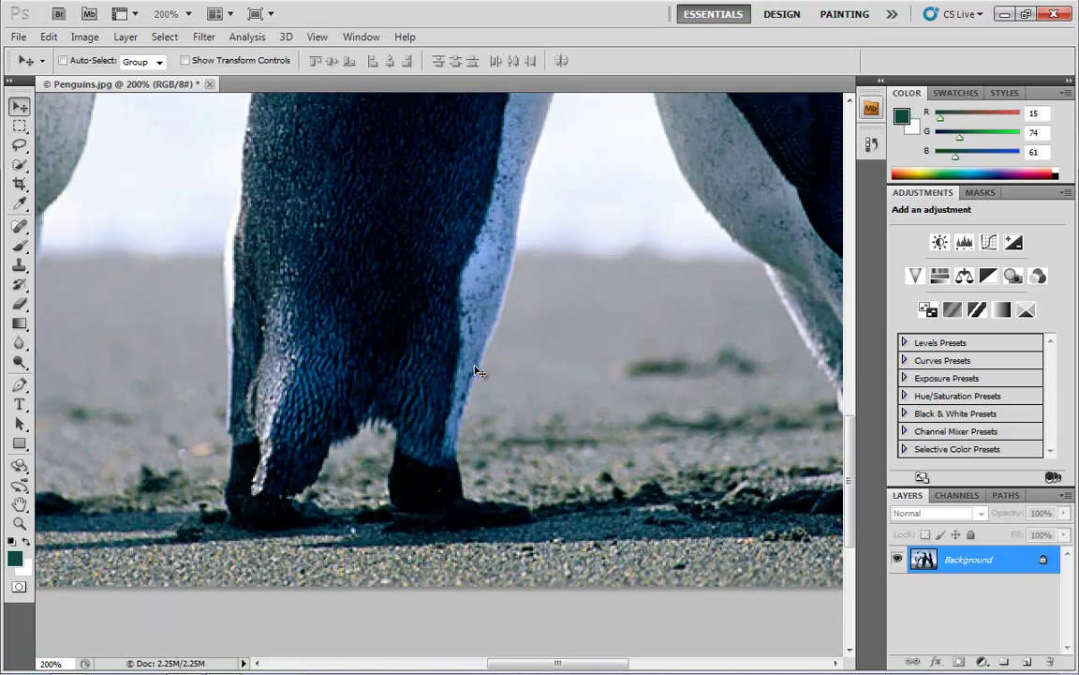
scroll(478, 368, up, 9)
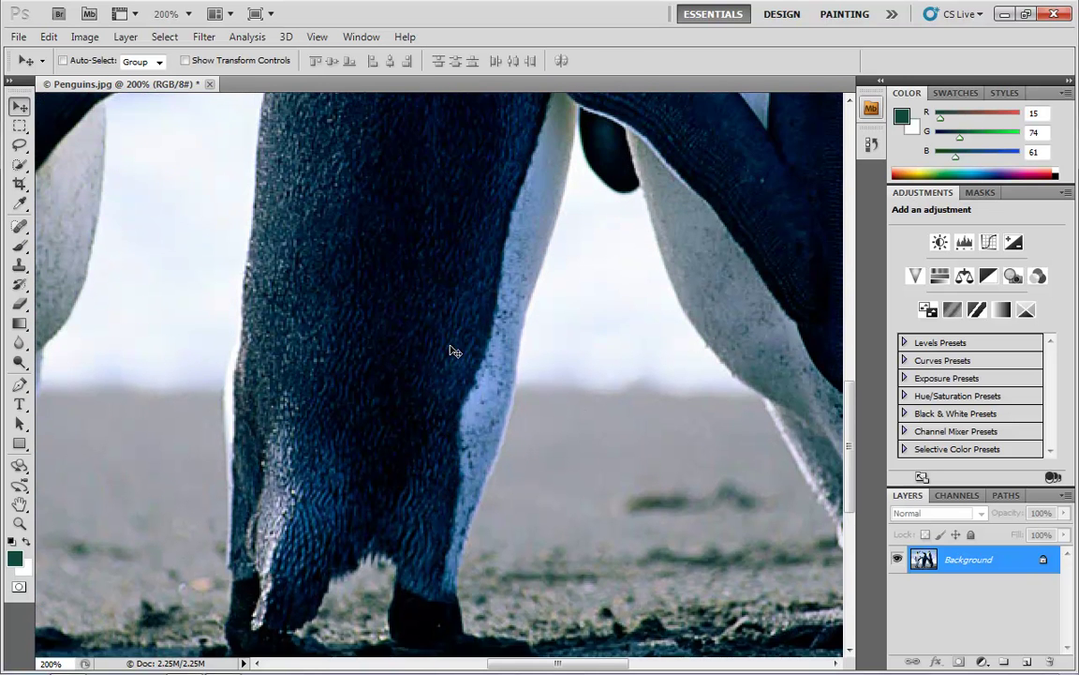
scroll(448, 335, up, 10)
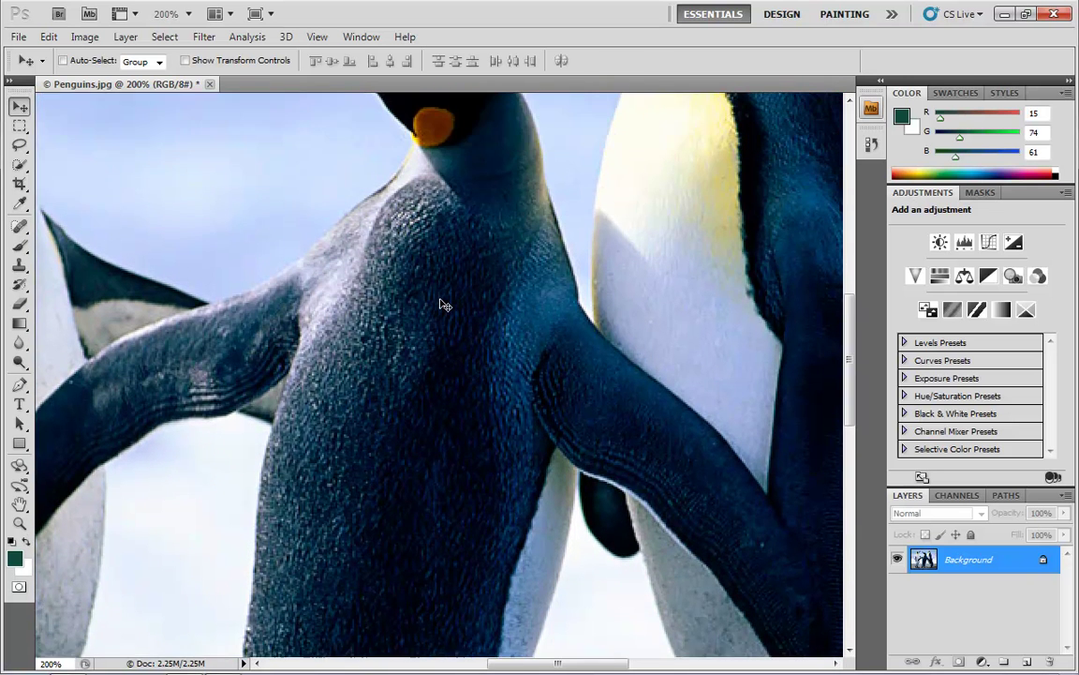
scroll(445, 303, down, 7)
scroll(436, 298, up, 1)
scroll(436, 298, up, 3)
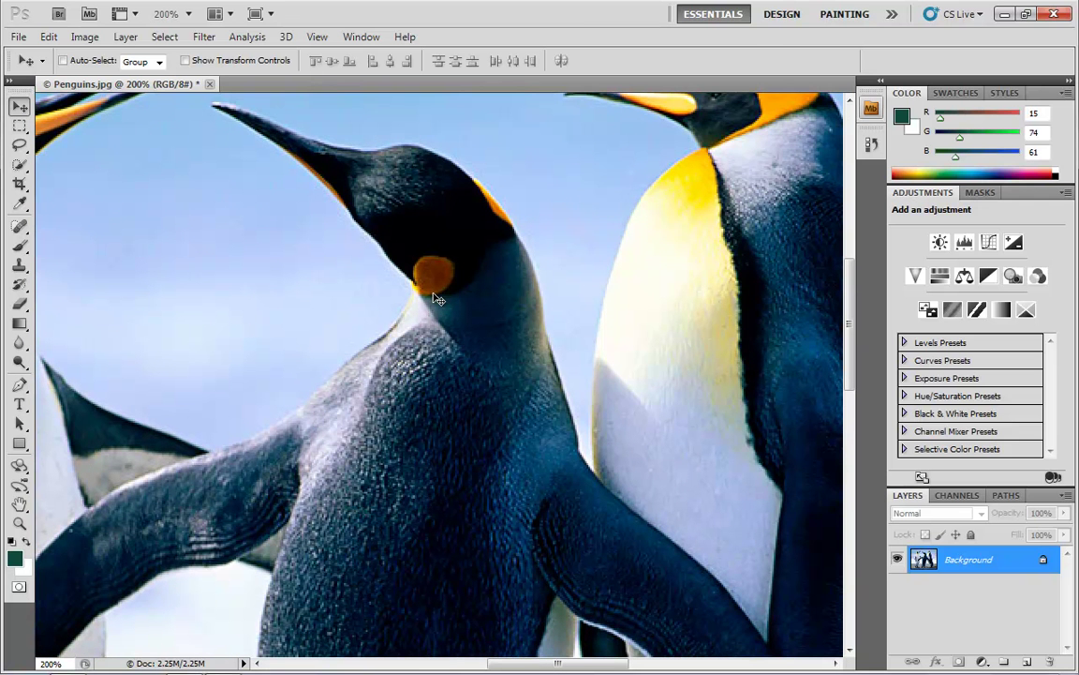
- Scroll the 200% view down to the middle penguin's lower body, legs and the sand
scroll(434, 297, down, 2)
scroll(433, 298, up, 1)
scroll(433, 298, down, 2)
scroll(434, 298, up, 1)
scroll(434, 298, down, 8)
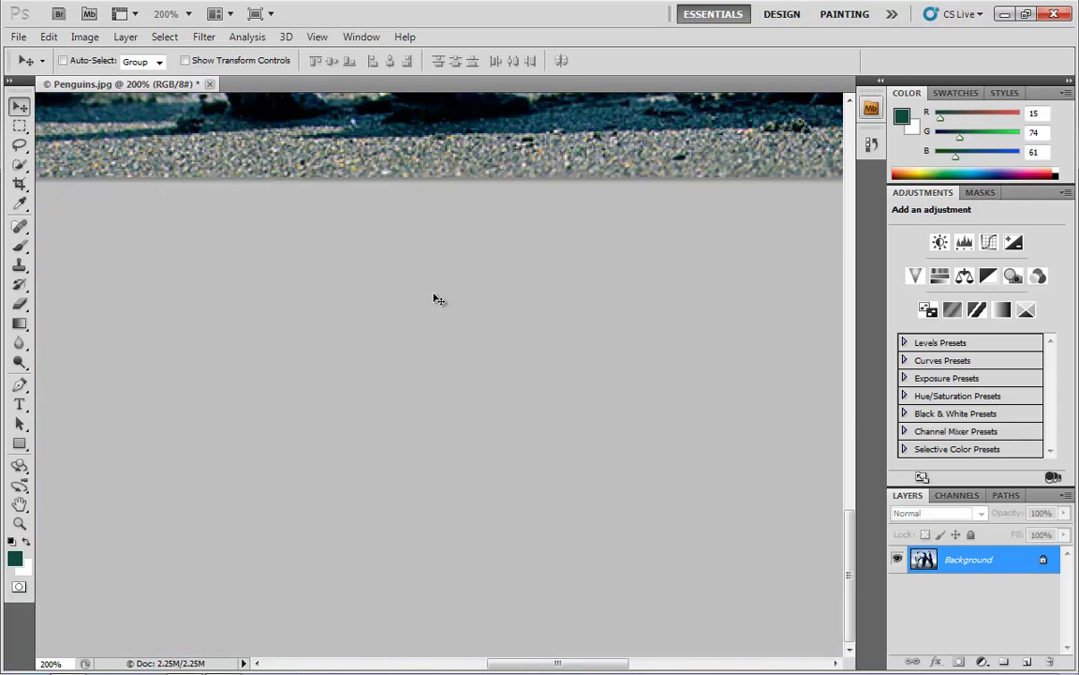
scroll(433, 298, up, 10)
scroll(433, 298, up, 5)
scroll(433, 298, down, 12)
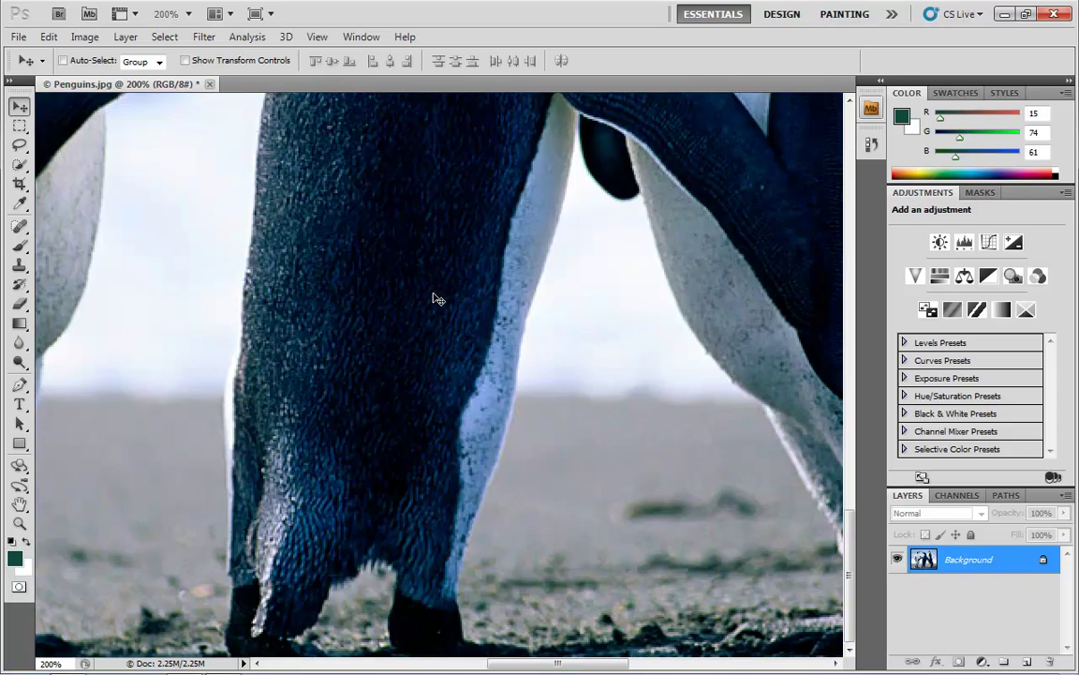
scroll(434, 298, up, 4)
scroll(434, 298, up, 5)
scroll(434, 299, down, 12)
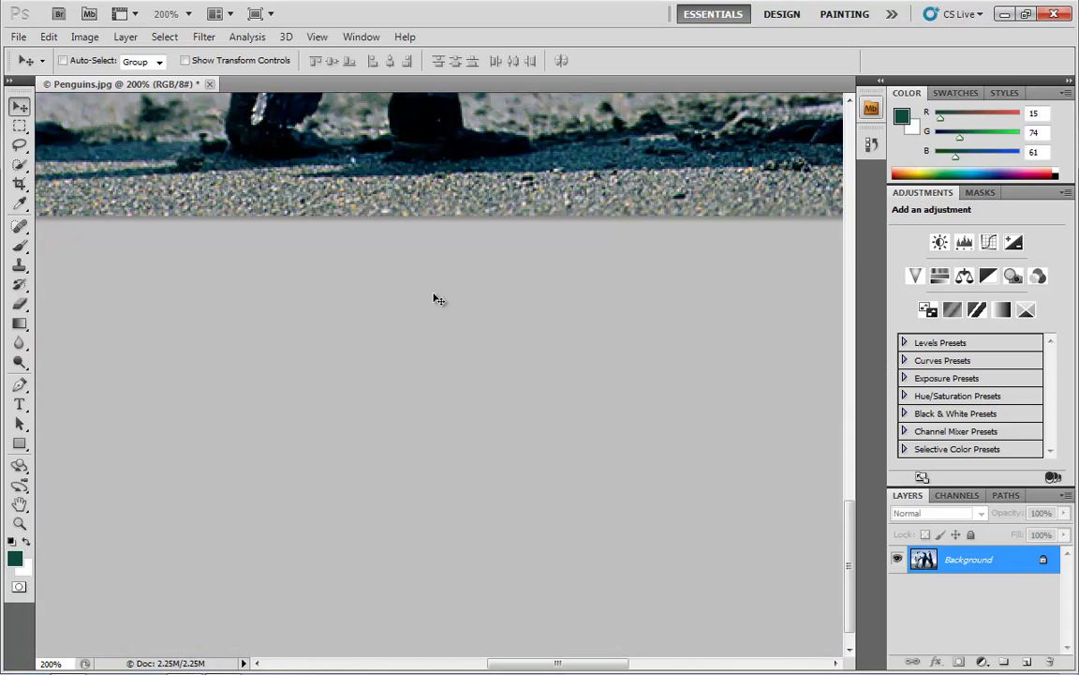
scroll(434, 299, up, 10)
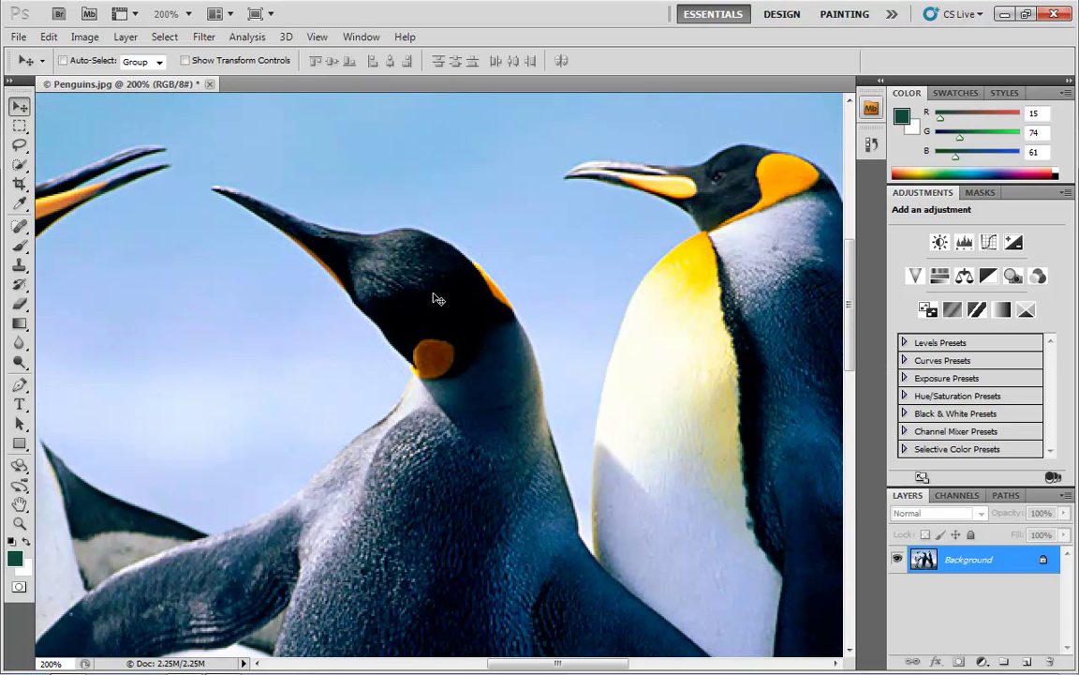
scroll(433, 298, up, 5)
scroll(433, 298, down, 5)
scroll(434, 298, down, 10)
scroll(434, 298, up, 10)
scroll(434, 298, down, 6)
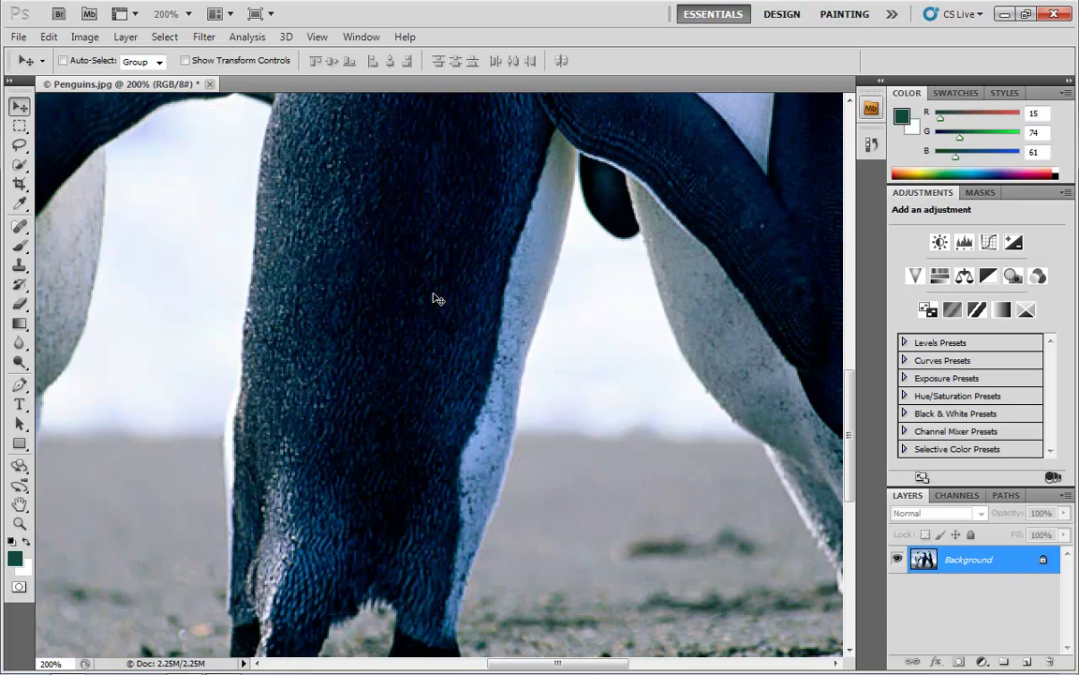
- Pan the view sideways to bring the right-hand penguins' legs into view
scroll(436, 296, right, 5)
scroll(426, 287, left, 15)
scroll(426, 288, right, 15)
scroll(431, 296, right, 5)
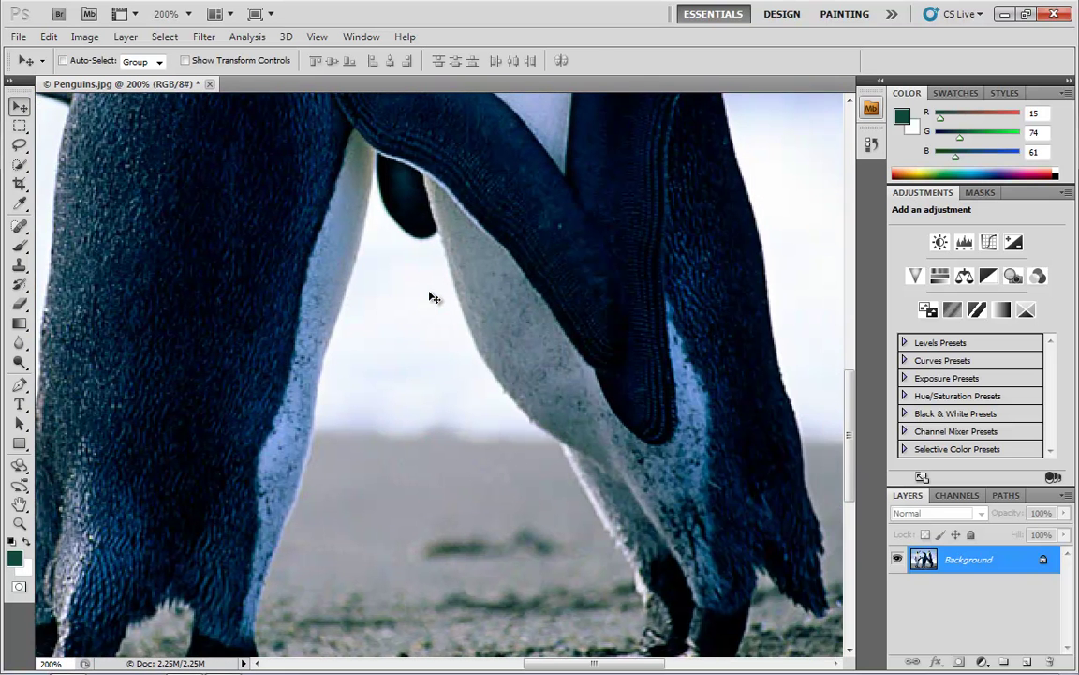
scroll(427, 290, left, 11)
scroll(424, 284, left, 4)
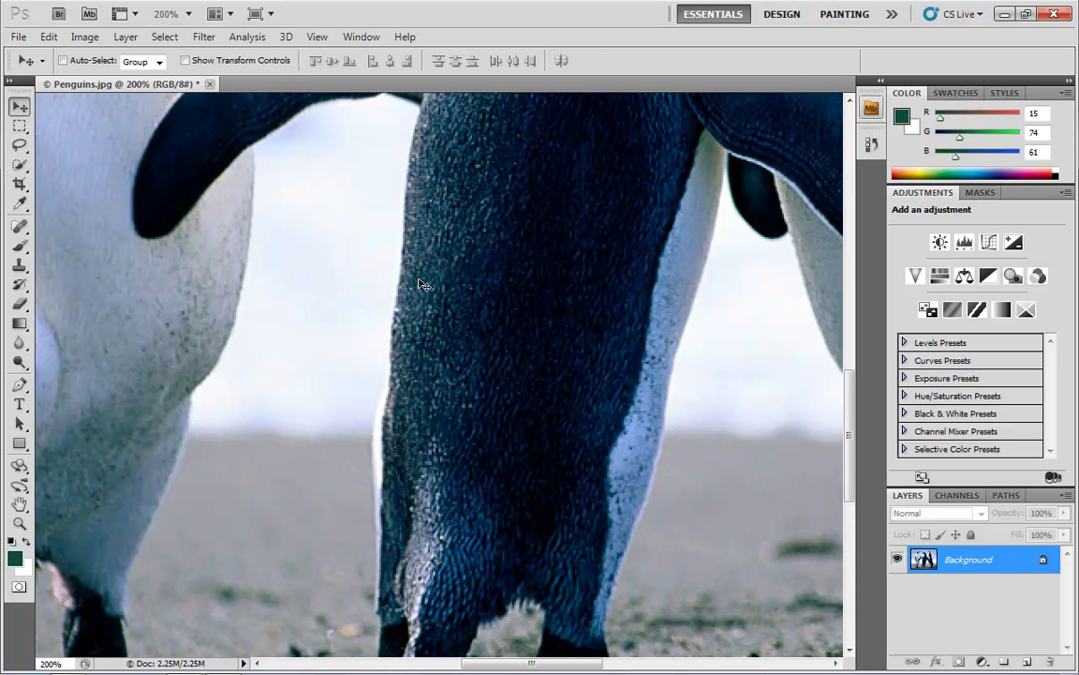
scroll(423, 284, right, 20)
scroll(424, 285, left, 20)
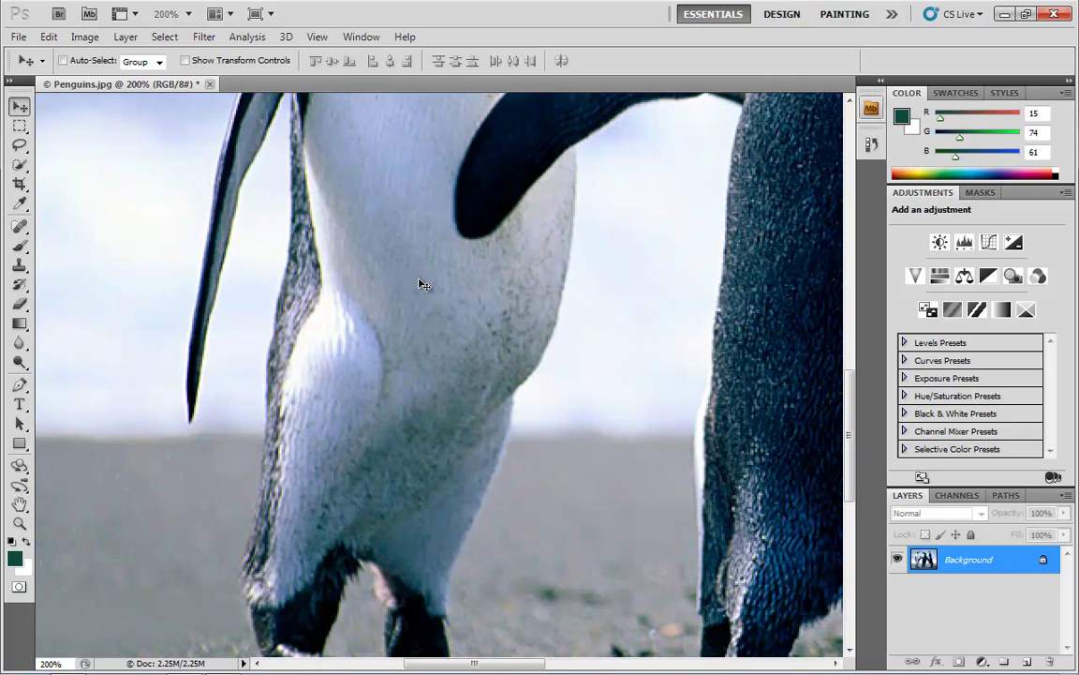
scroll(424, 284, right, 8)
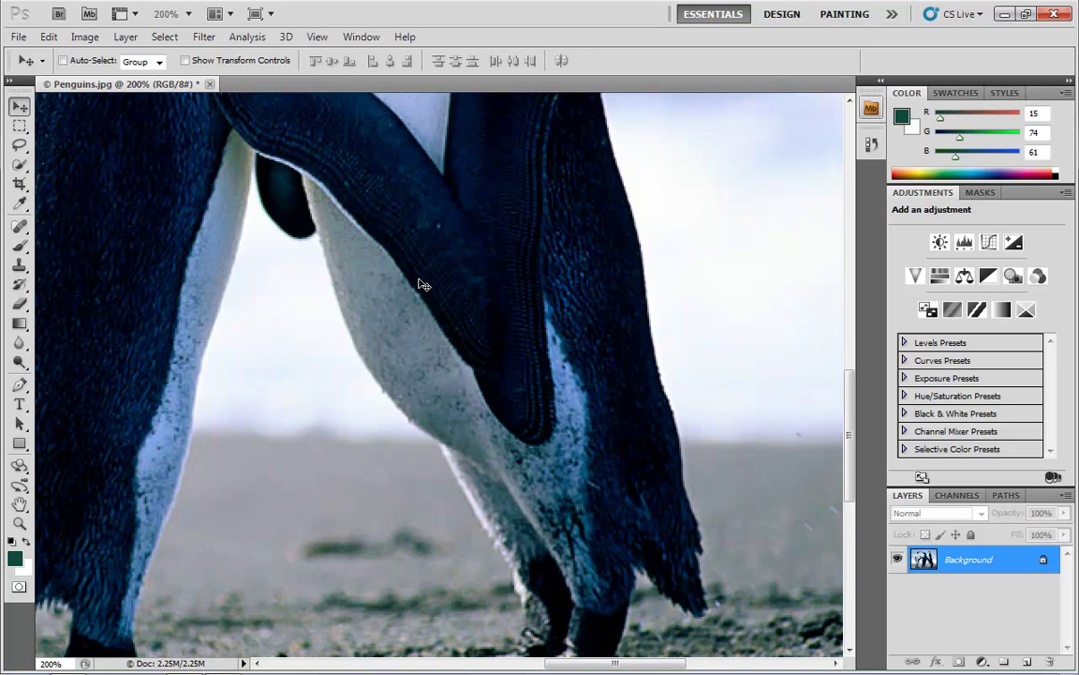
- Alt-scroll to zoom out slightly to about 182%
key(alt)
key(alt)
scroll(397, 272, down, 2)
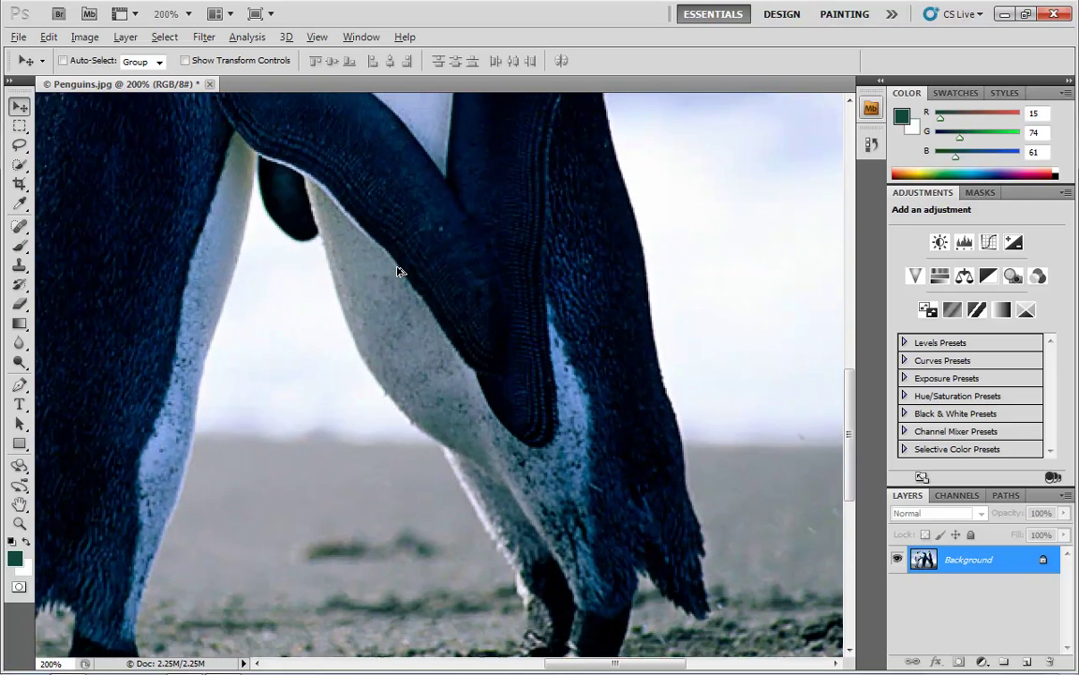
key(alt)
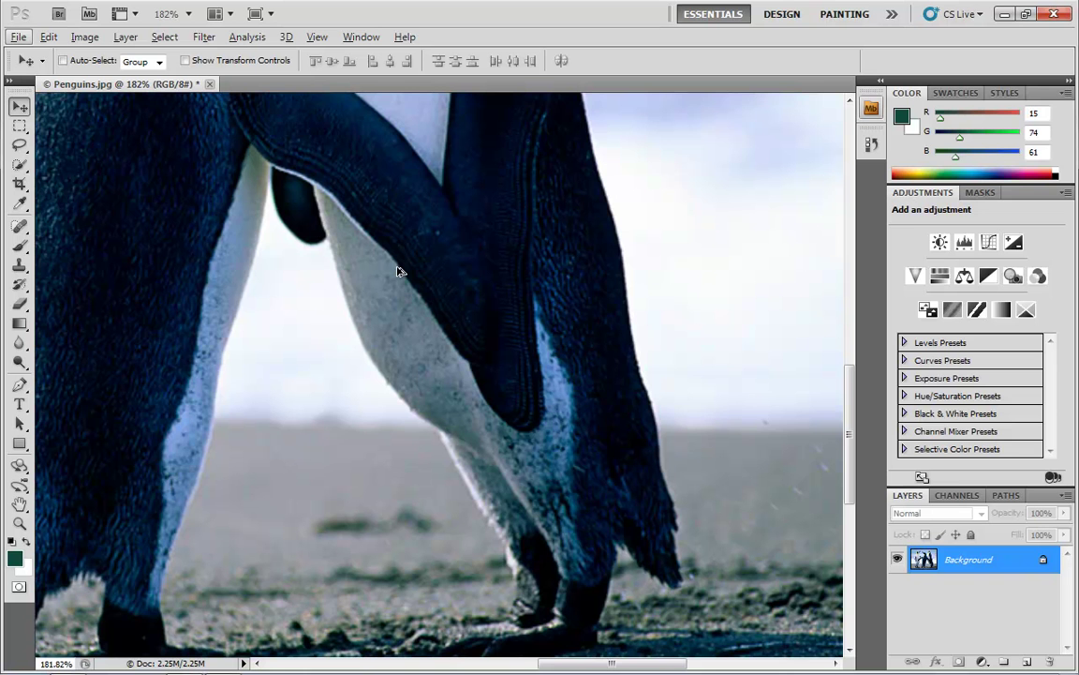
- Alt-scroll in close on the penguins' legs and back out, ending at 218%
key(alt)
scroll(397, 267, up, 4)
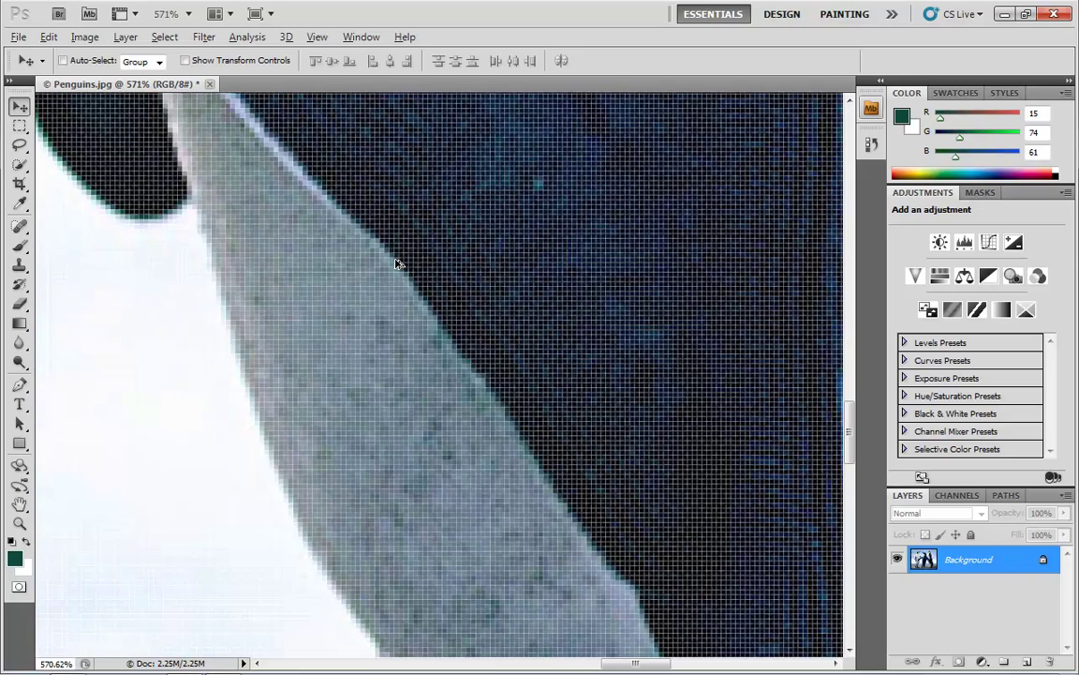
scroll(397, 266, down, 2)
scroll(397, 265, down, 3)
scroll(397, 266, up, 3)
scroll(397, 265, down, 3)
scroll(397, 265, up, 3)
scroll(397, 265, up, 1)
scroll(397, 265, down, 2)
scroll(398, 265, up, 3)
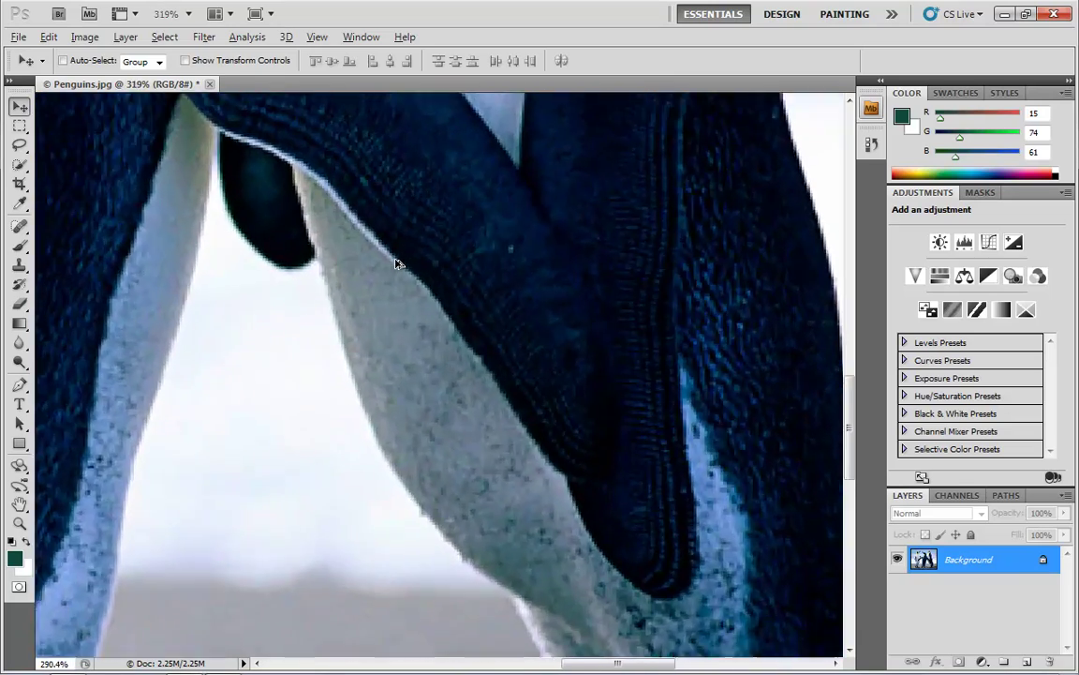
scroll(397, 265, down, 3)
scroll(398, 265, up, 1)
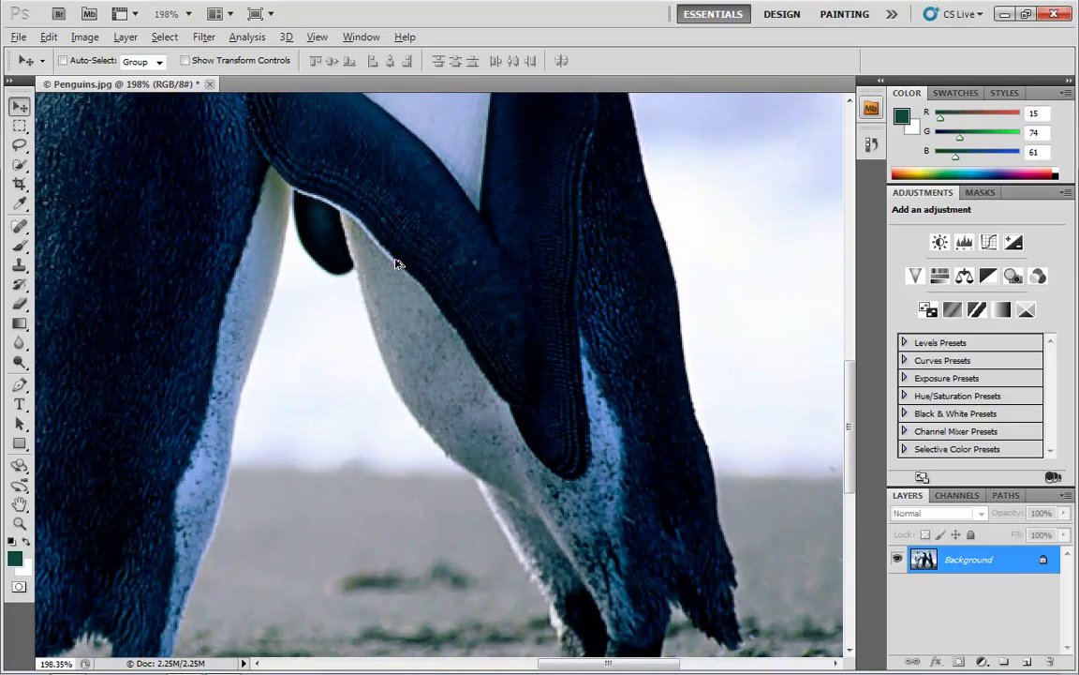
scroll(397, 266, down, 2)
scroll(397, 265, up, 3)
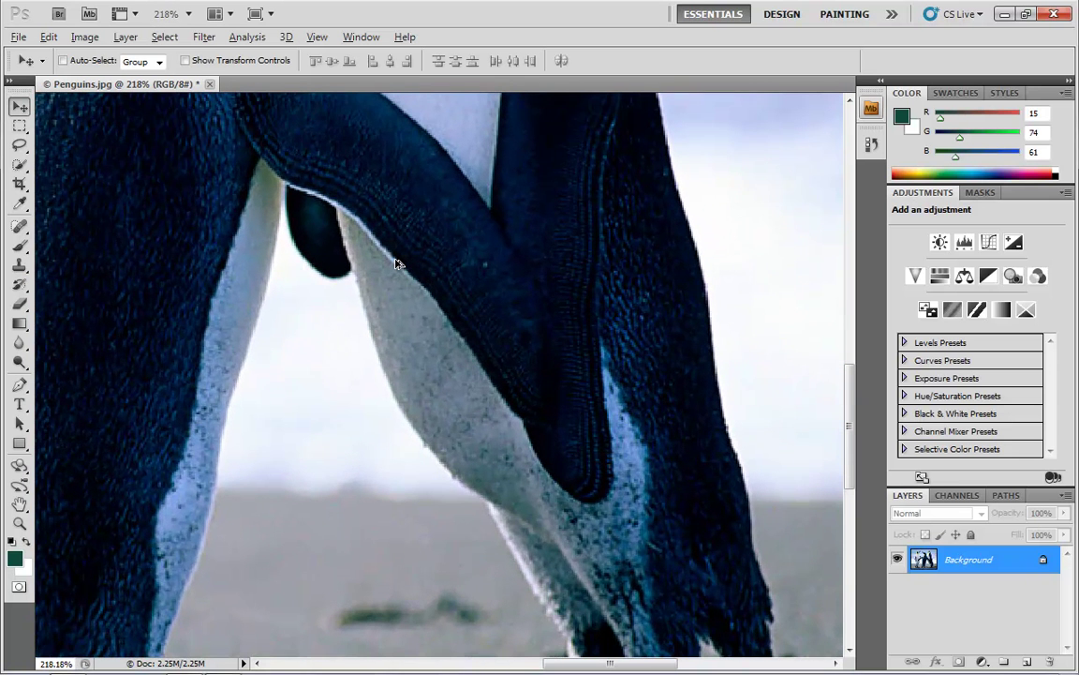
key(alt)
key(alt)
- Show the File menu, then the Analysis menu, and close it
key(alt+f)
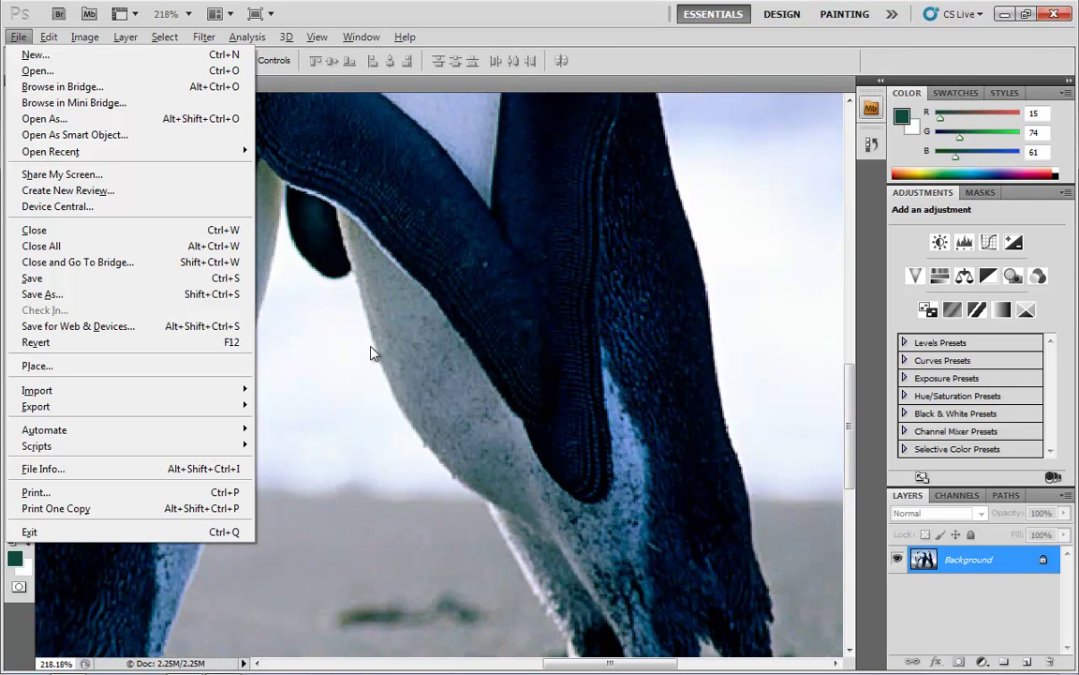
key(Escape)
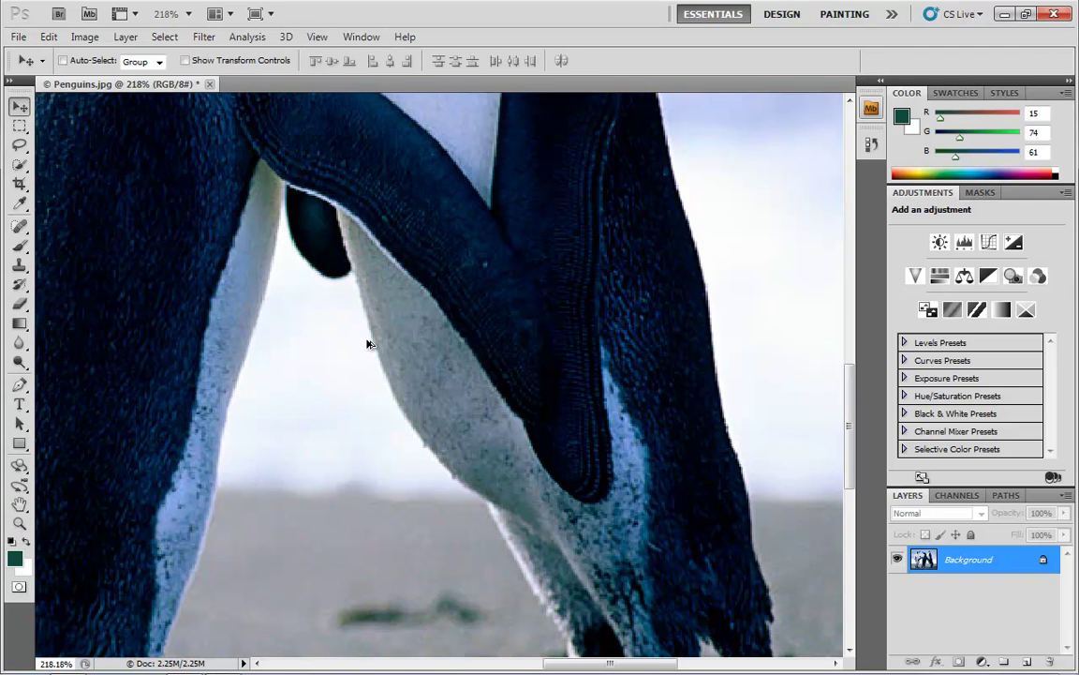
key(alt+n)
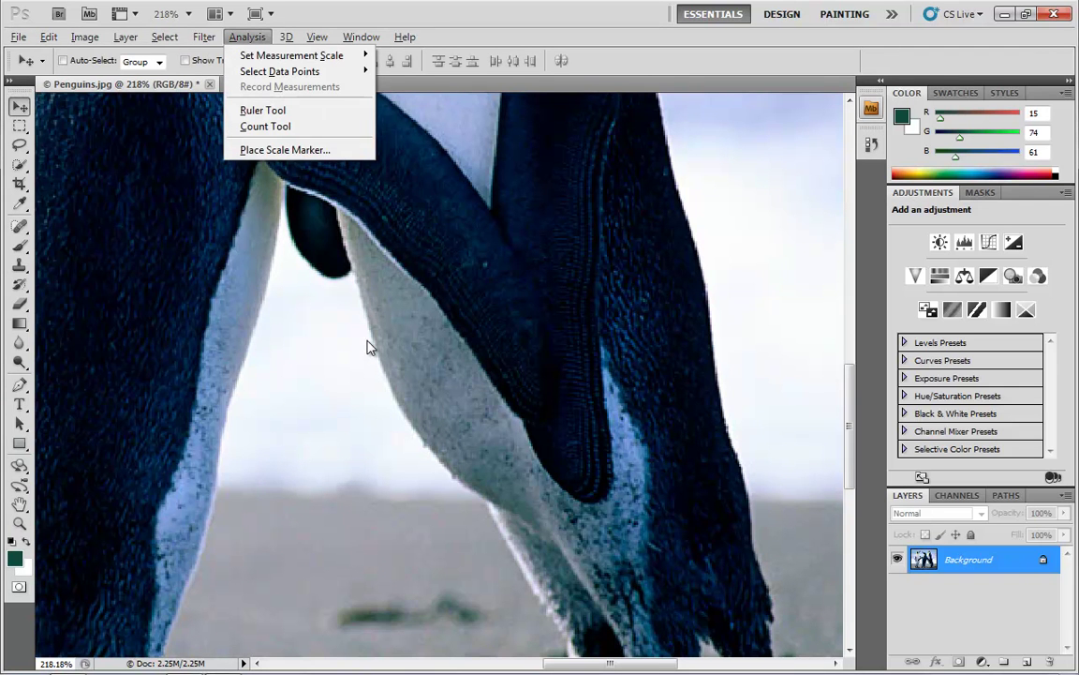
key(Escape)
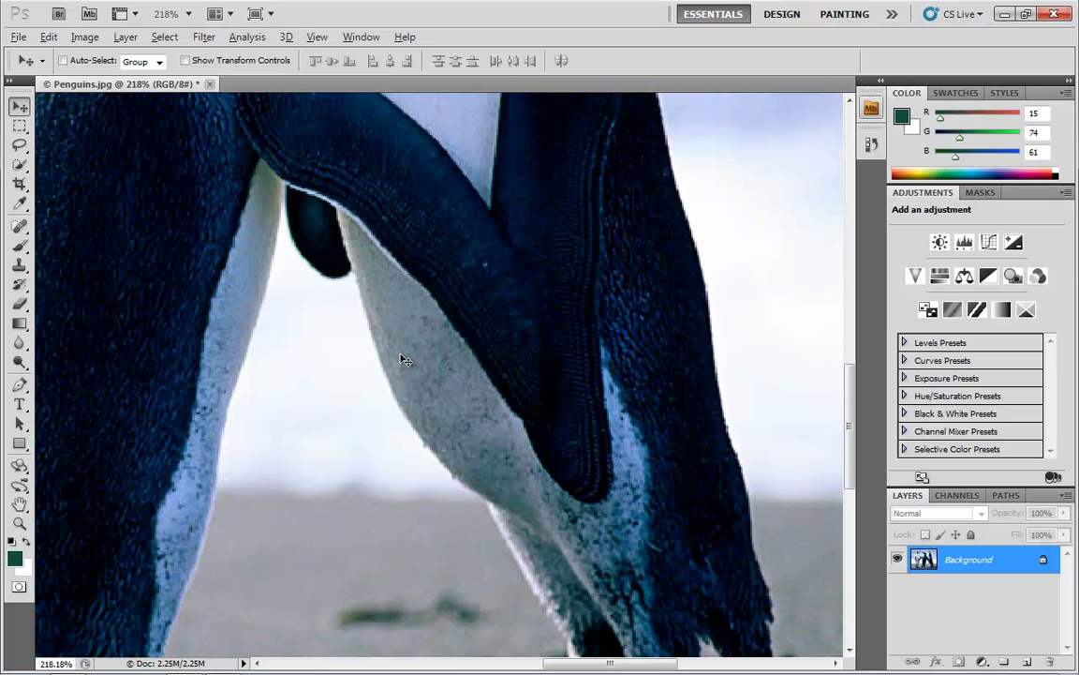
- Alt-scroll out to the penguins' legs, in to the pixel grid, settling at 198%
scroll(404, 360, down, 2)
scroll(385, 380, up, 3)
scroll(392, 378, down, 5)
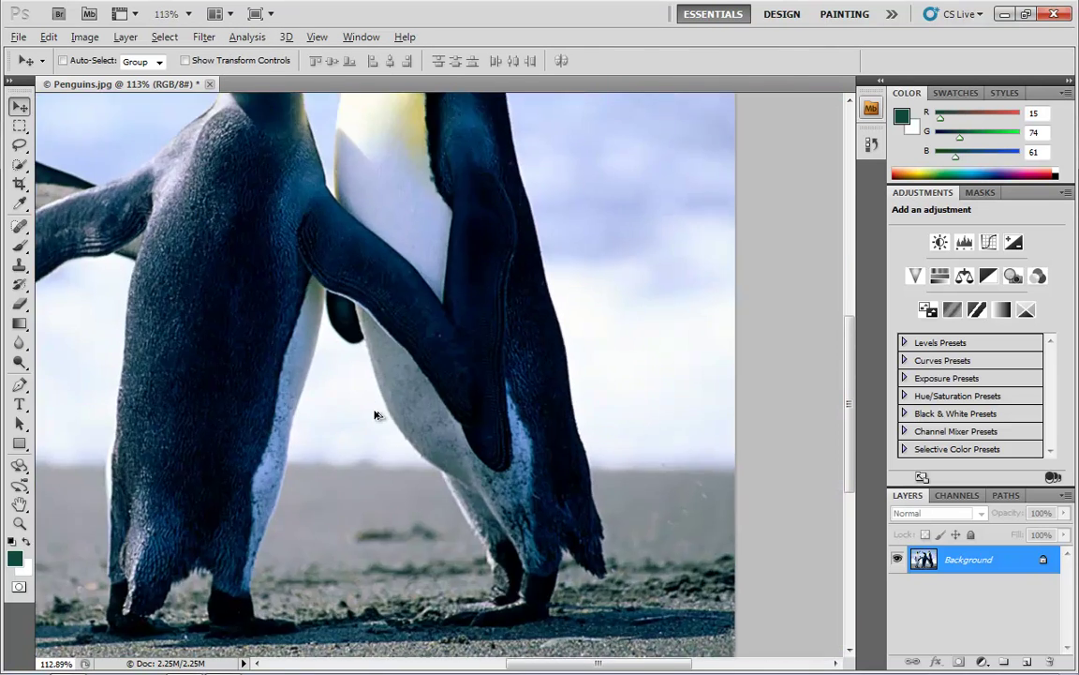
scroll(375, 414, up, 10)
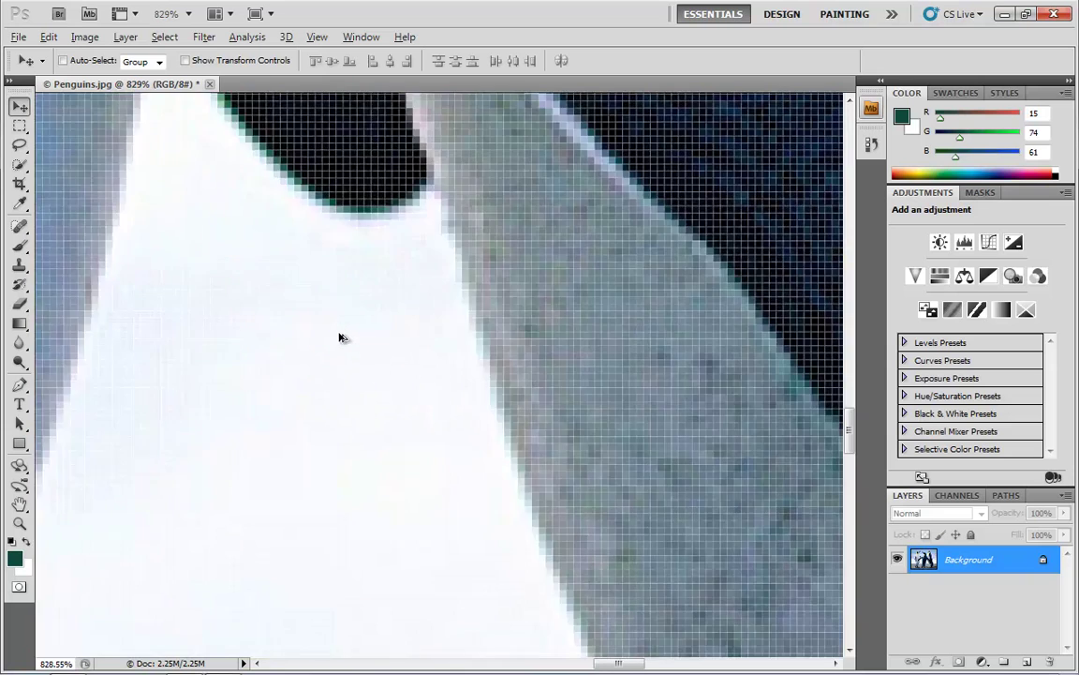
scroll(342, 338, down, 9)
scroll(344, 336, up, 2)
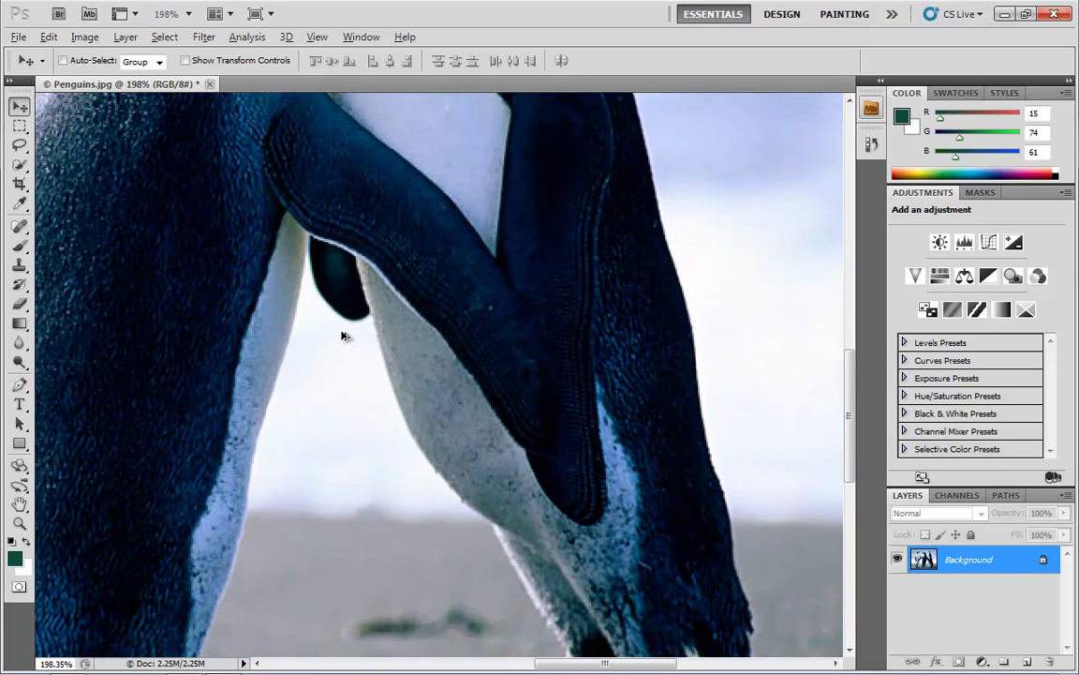
key(alt)
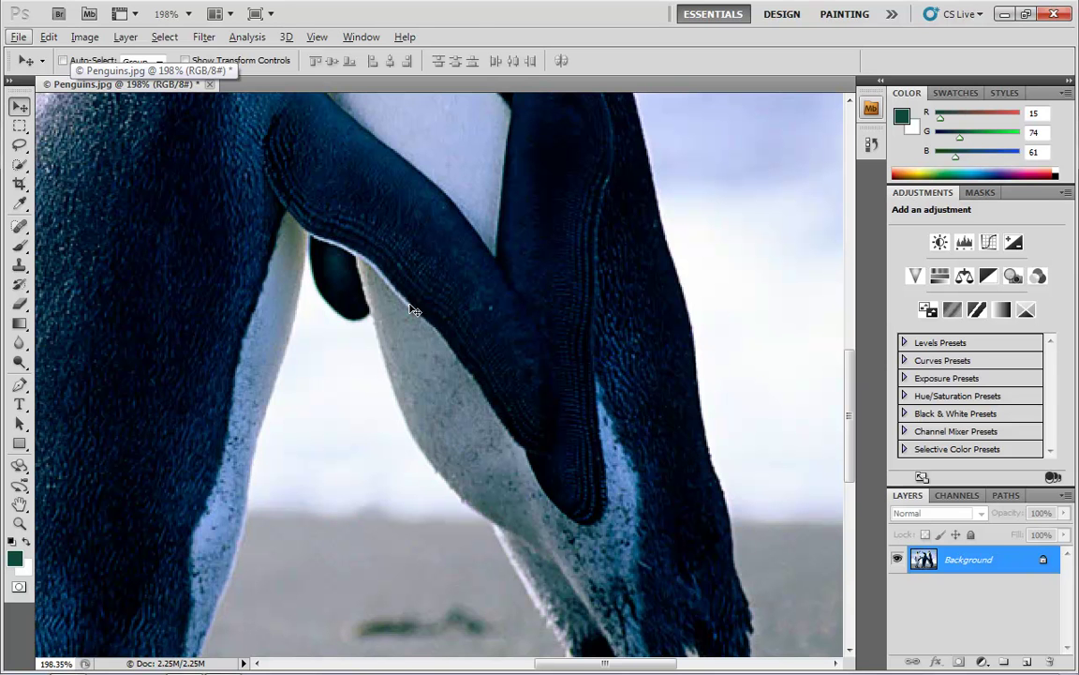
key(f)
key(alt+f)
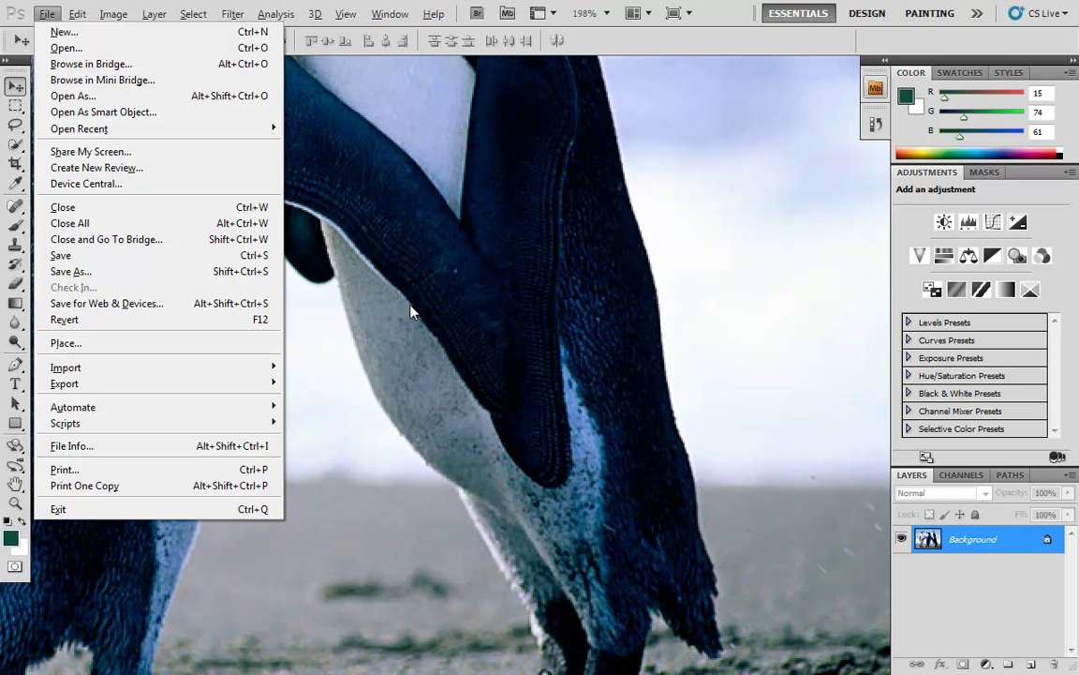
key(Escape)
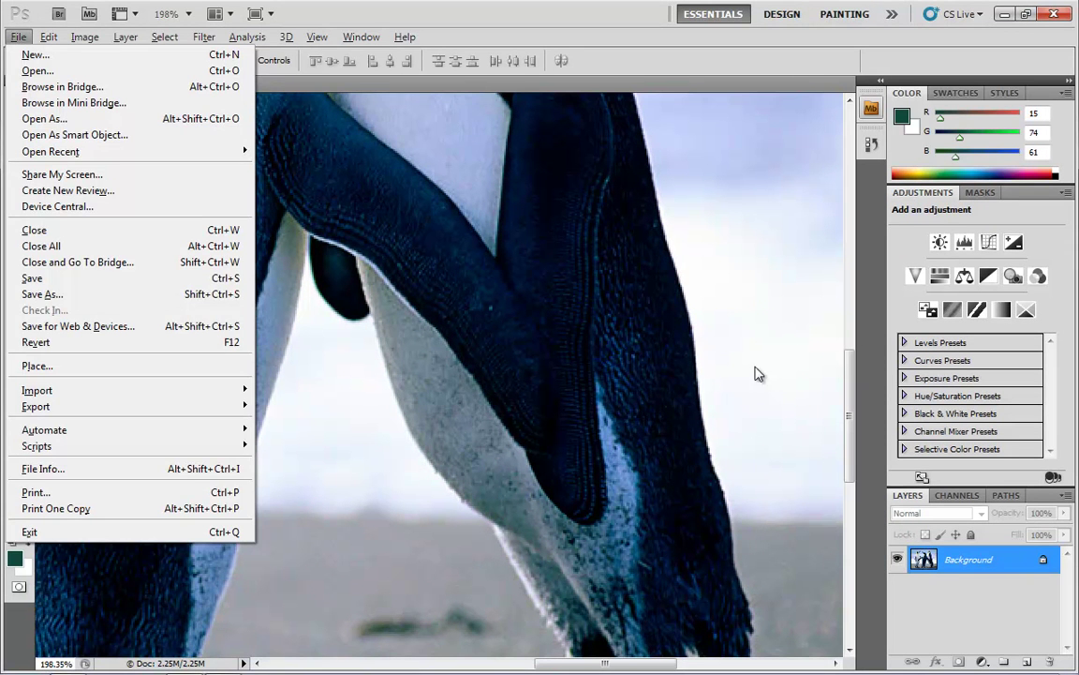
key(Escape)
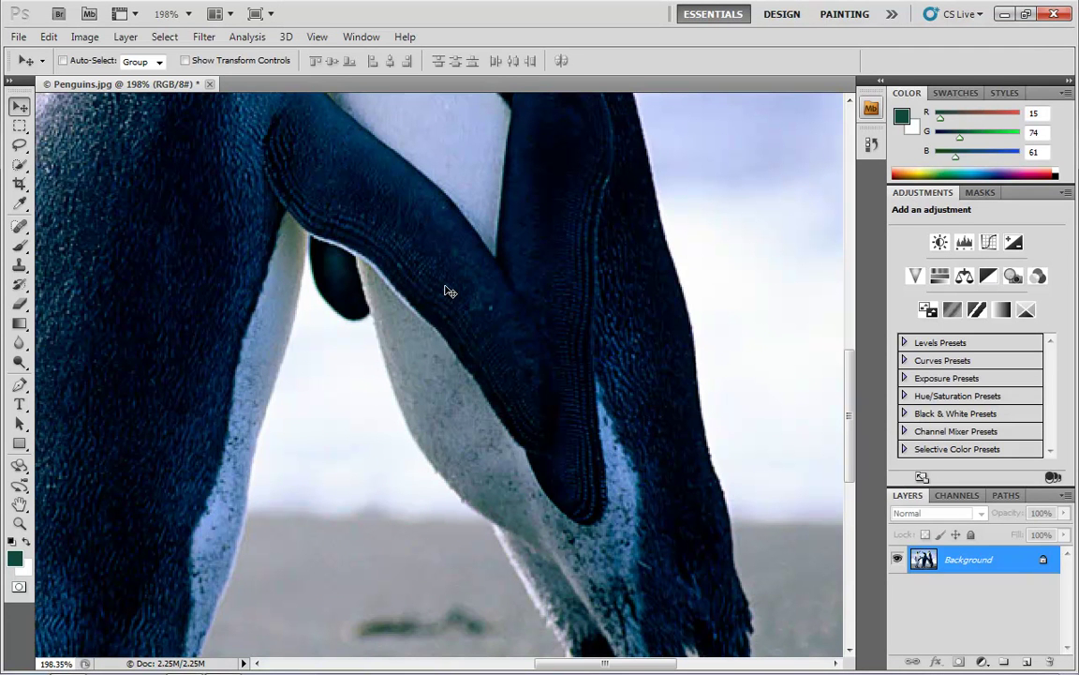
- Step left and right across the menu bar titles with the arrow keys, then leave it
key(alt)
key(space)
key(space)
key(Left)
key(Left)
key(Left)
key(Left)
key(Left)
key(Left)
key(Right)
key(Right)
key(Right)
key(Right)
key(Right)
key(Right)
key(Right)
key(Right)
key(Right)
key(Left)
key(Left)
key(Left)
key(Left)
key(Left)
key(Left)
key(Left)
key(Left)
key(Left)
key(Left)
key(Left)
key(Left)
key(Left)
key(Left)
key(Escape)
- Alt-scroll in close on a penguin's flipper, then return to Fit on Screen with Ctrl+0
alt+scroll(373, 321, down, 2)
alt+scroll(373, 321, down, 1)
alt+scroll(403, 345, up, 5)
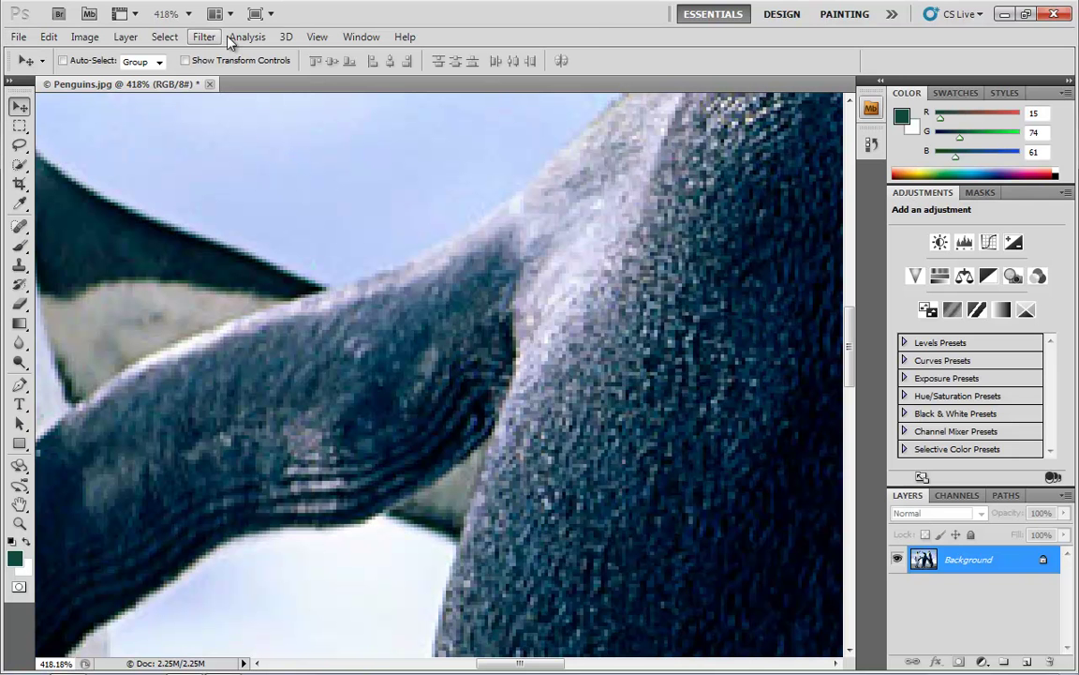
scroll(438, 311, down, 5)
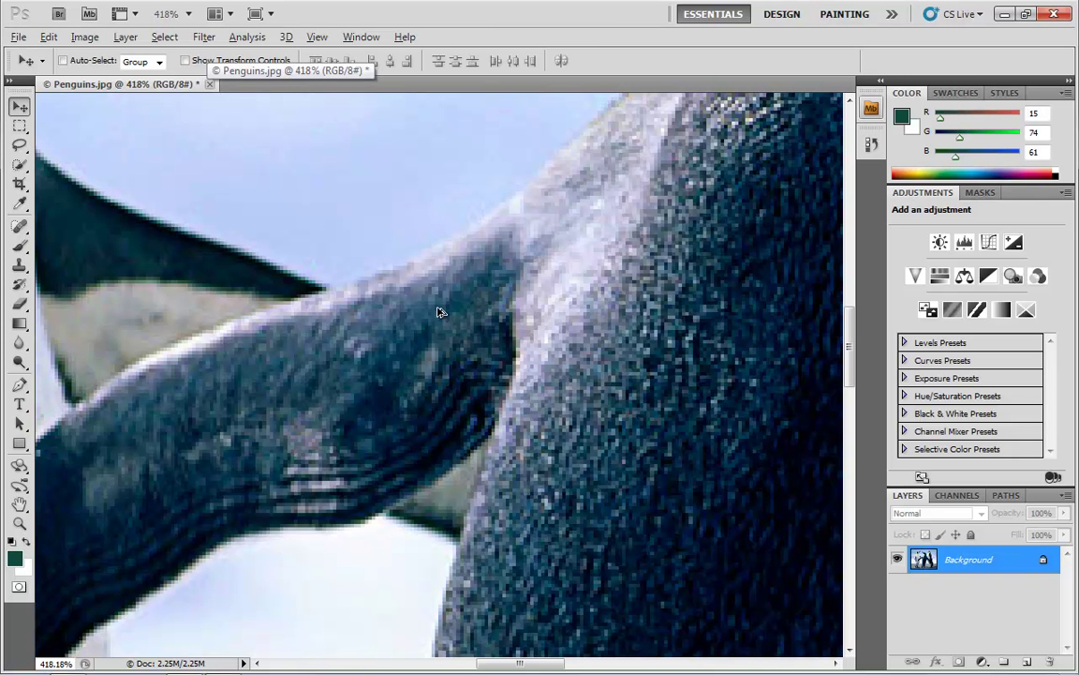
scroll(438, 311, down, 1)
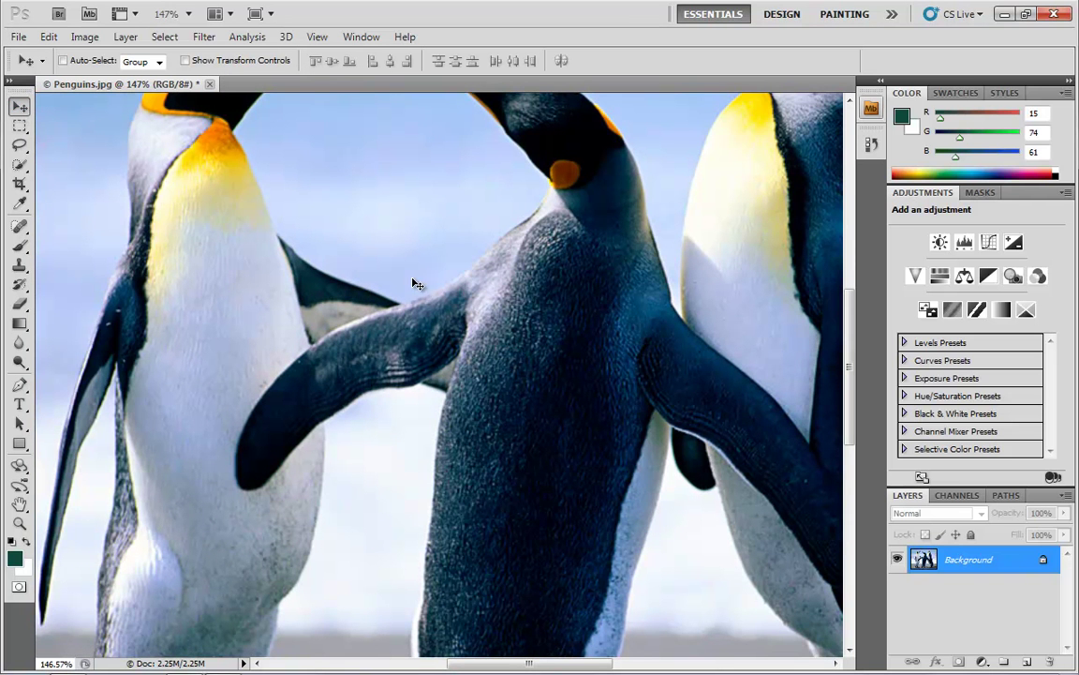
key(ctrl+0)
key(alt)
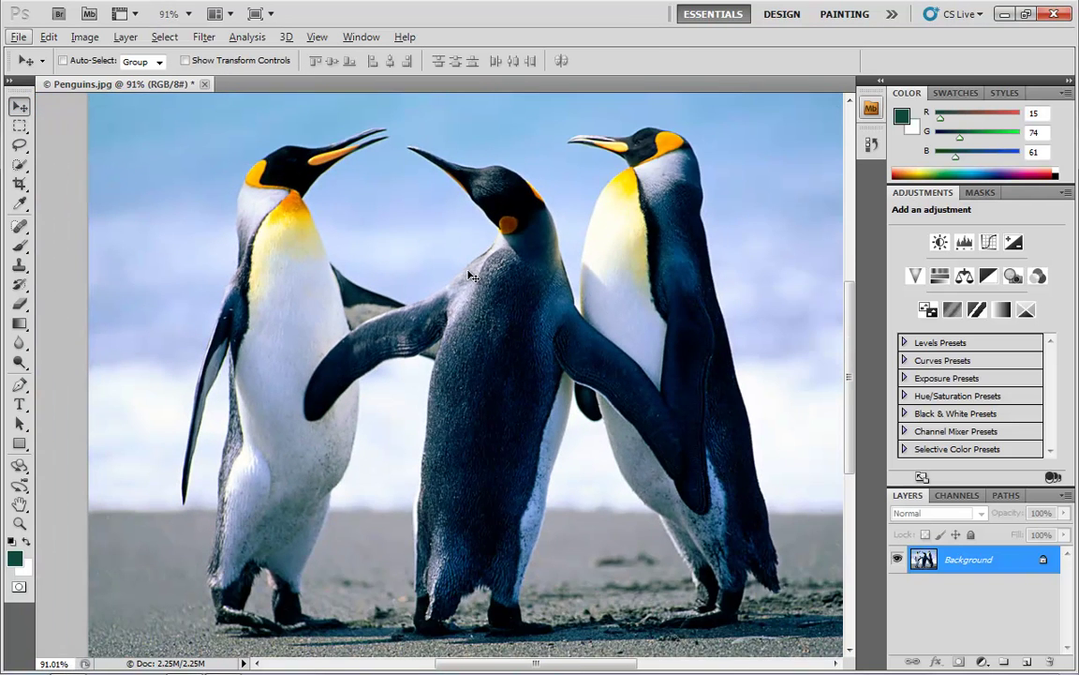
- Select the Hand tool, then switch to the Zoom tool
key(alt)
click(20, 506)
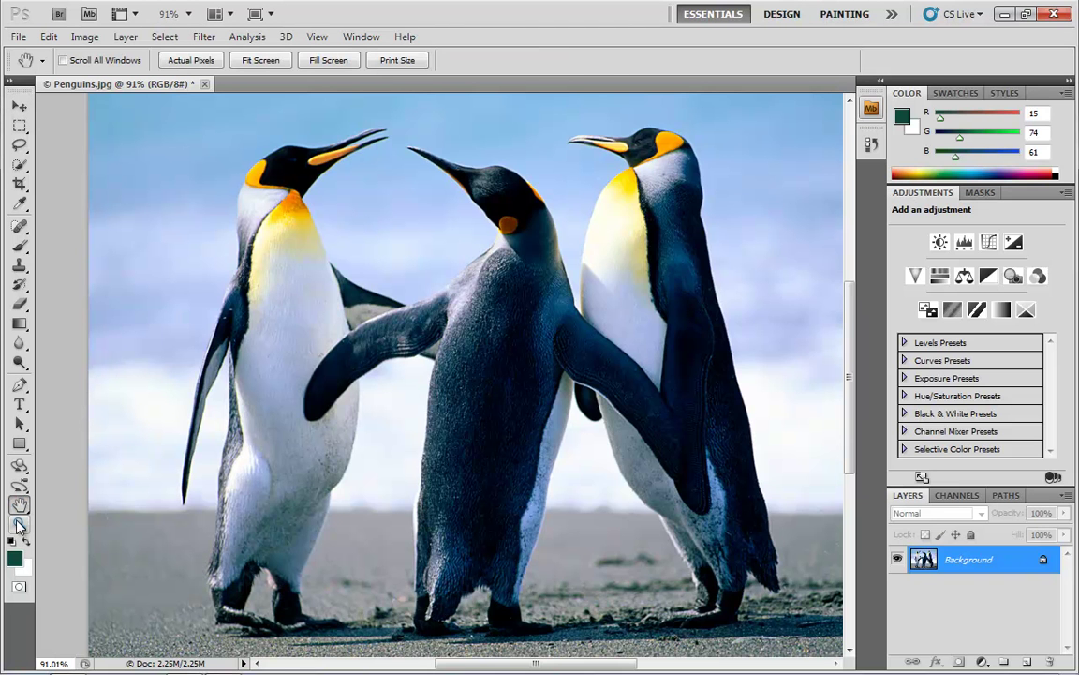
click(16, 526)
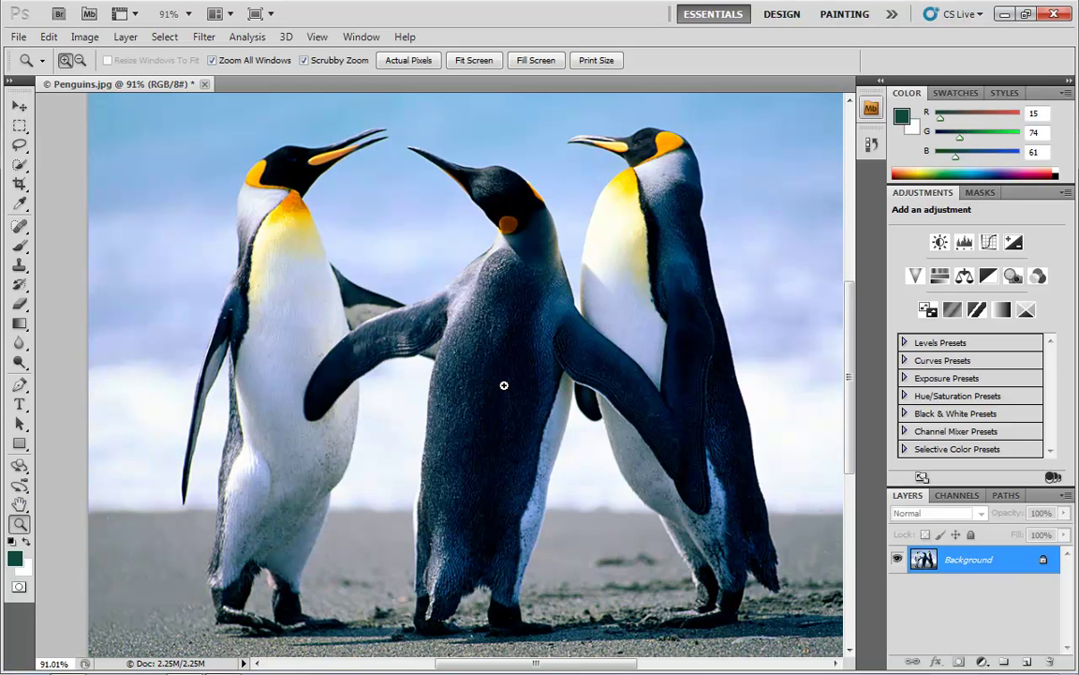
- Drag the photo left and up, zoom to 100% on the middle penguin, then out to 84.2%
drag(506, 381, 462, 371)
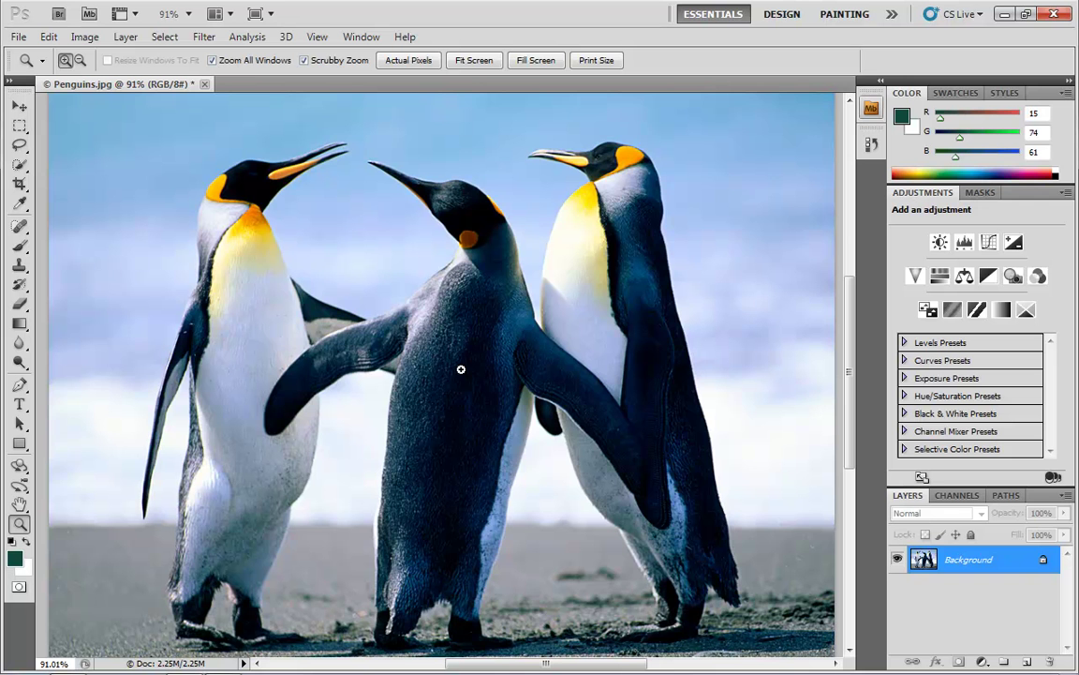
click(461, 369)
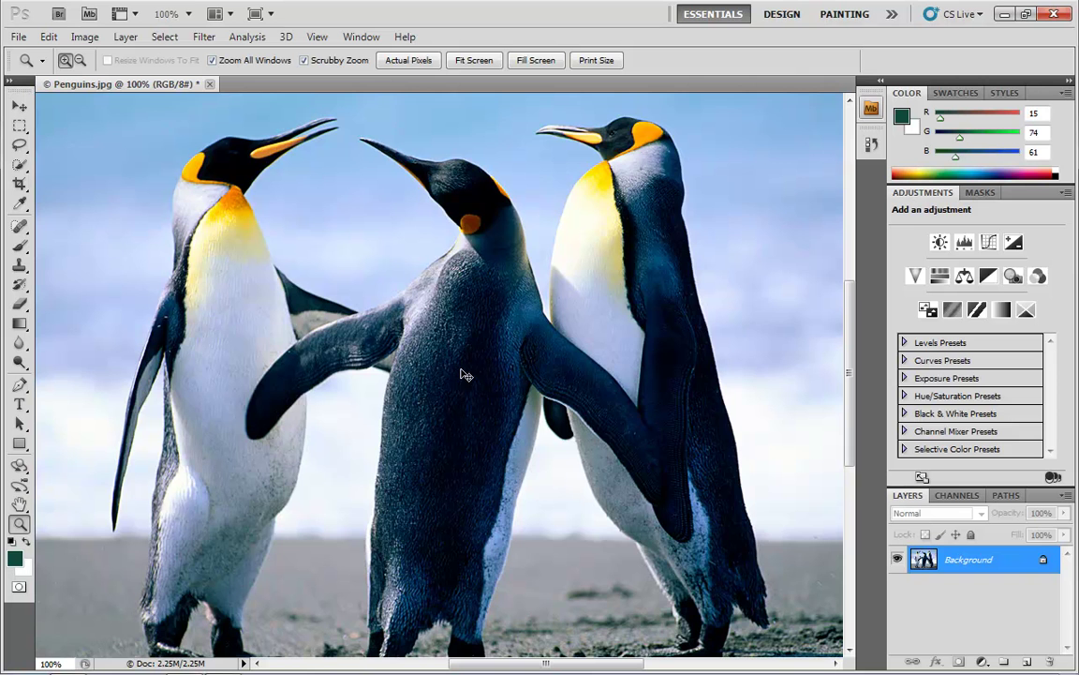
alt+click(461, 369)
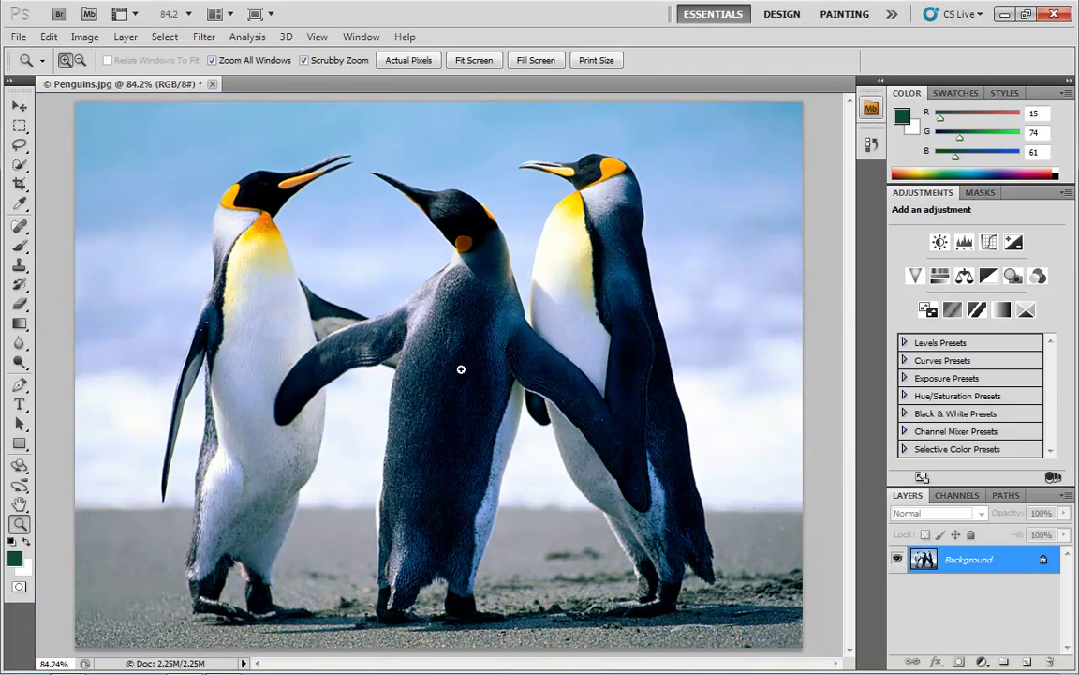
click(477, 422)
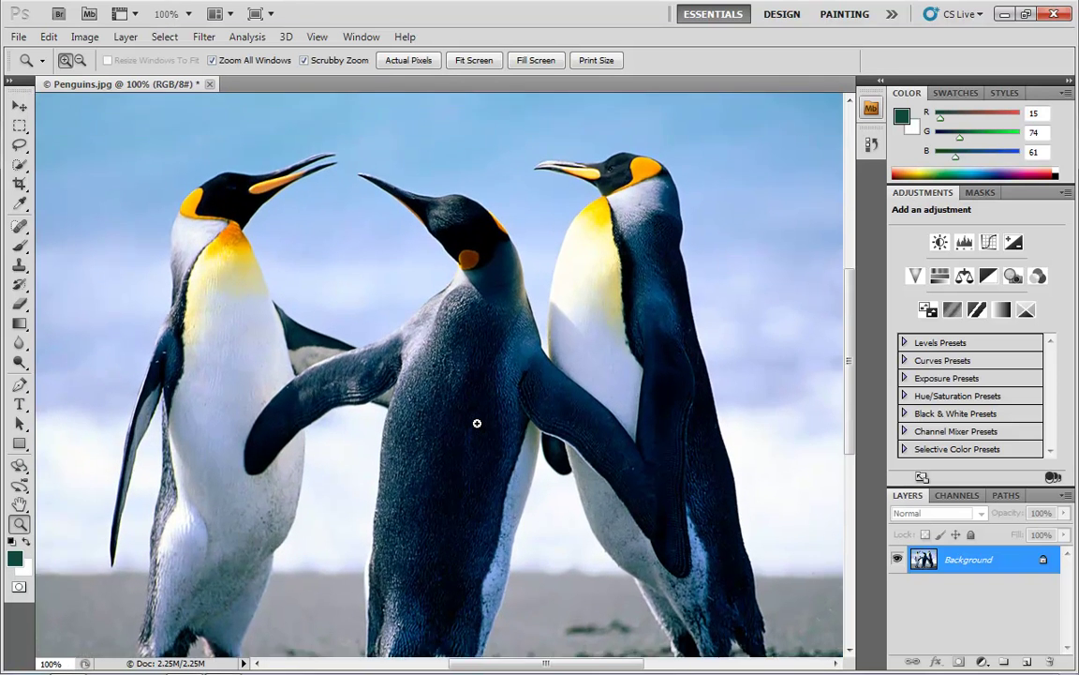
scroll(474, 421, down, 2)
scroll(472, 397, up, 3)
scroll(469, 397, down, 1)
scroll(472, 397, up, 5)
scroll(472, 400, down, 10)
scroll(472, 400, up, 5)
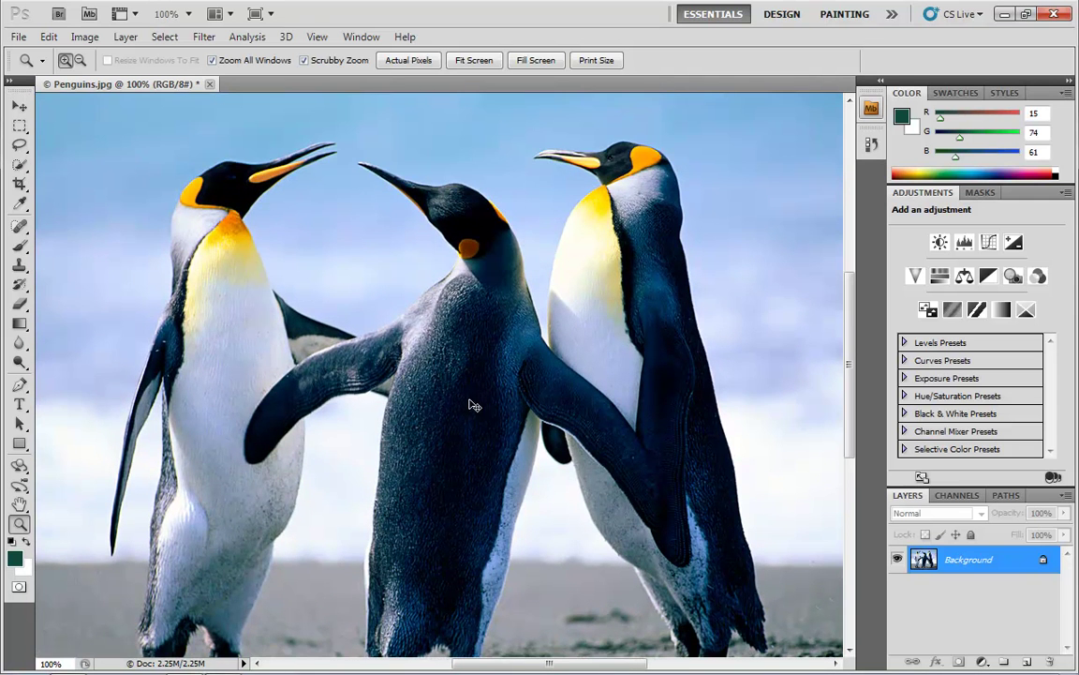
scroll(472, 400, right, 2)
scroll(472, 400, left, 3)
scroll(449, 402, right, 4)
scroll(440, 403, left, 2)
scroll(436, 386, right, 1)
scroll(436, 387, left, 10)
scroll(436, 388, right, 15)
scroll(435, 387, left, 10)
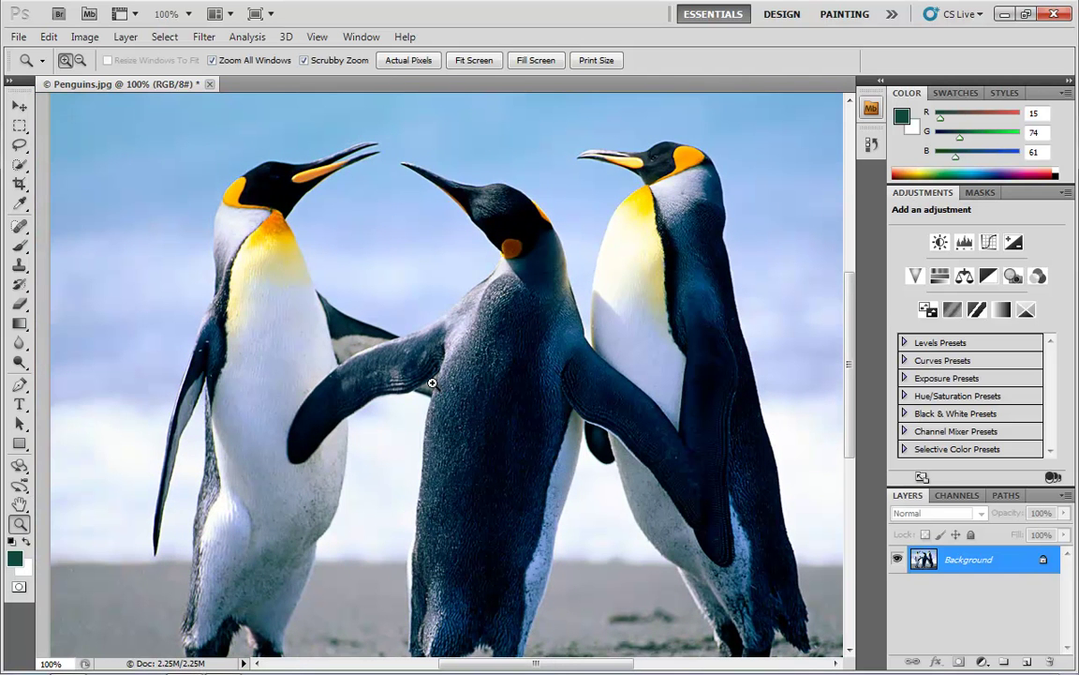
alt+scroll(432, 383, down, 1)
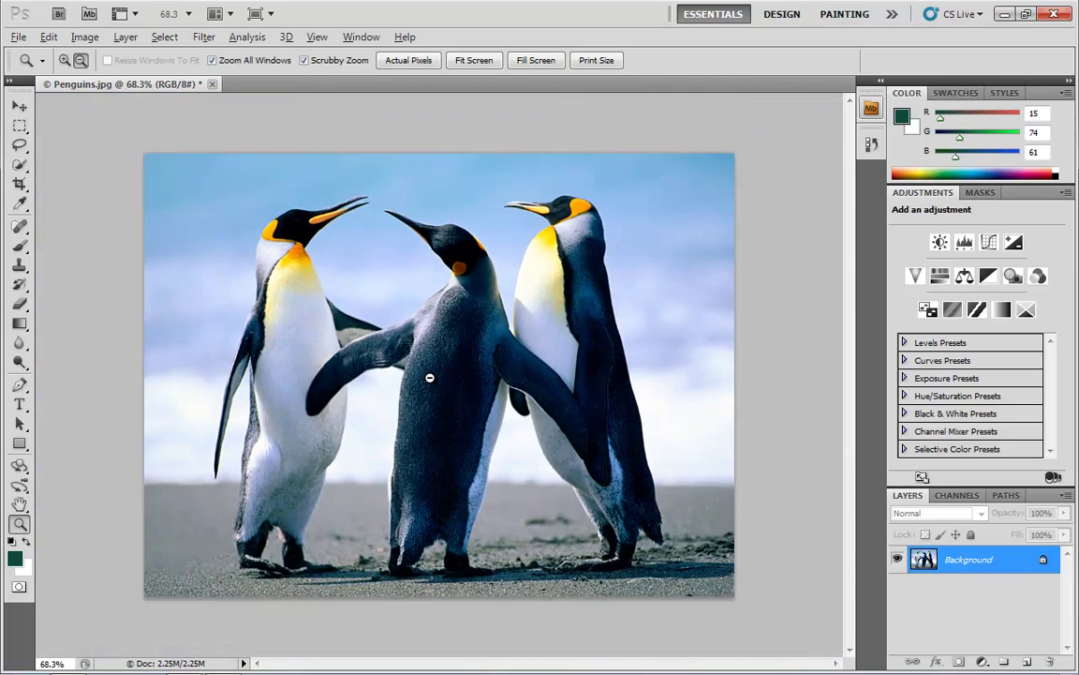
alt+scroll(431, 380, up, 1)
alt+scroll(429, 378, down, 2)
scroll(429, 377, up, 4)
scroll(429, 377, down, 4)
scroll(429, 377, down, 1)
scroll(429, 377, up, 2)
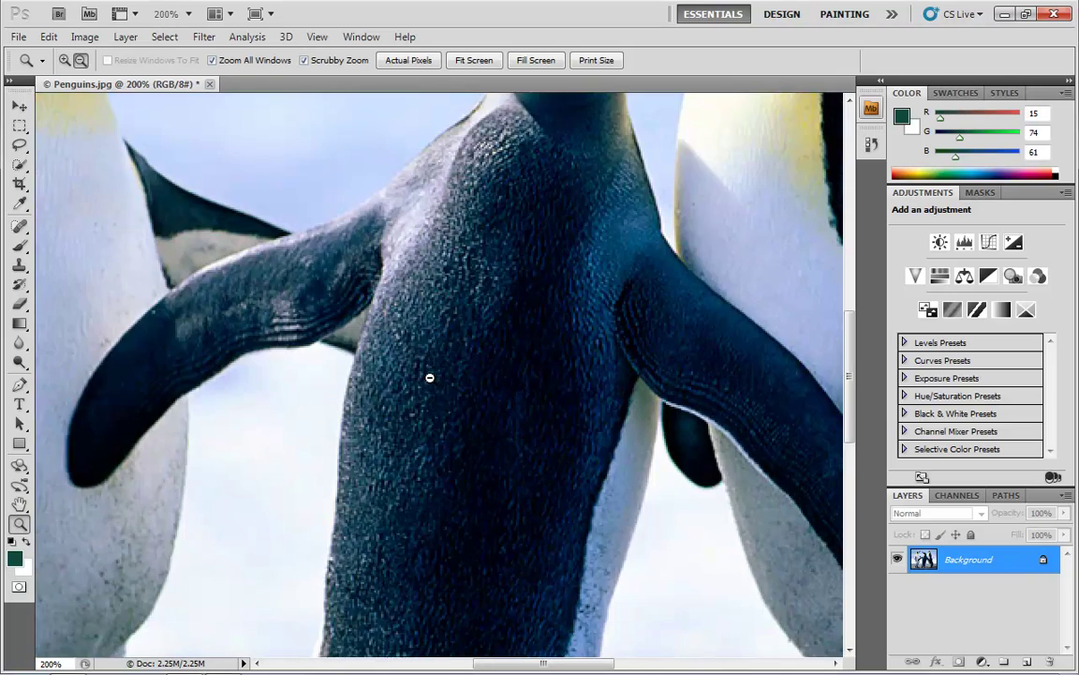